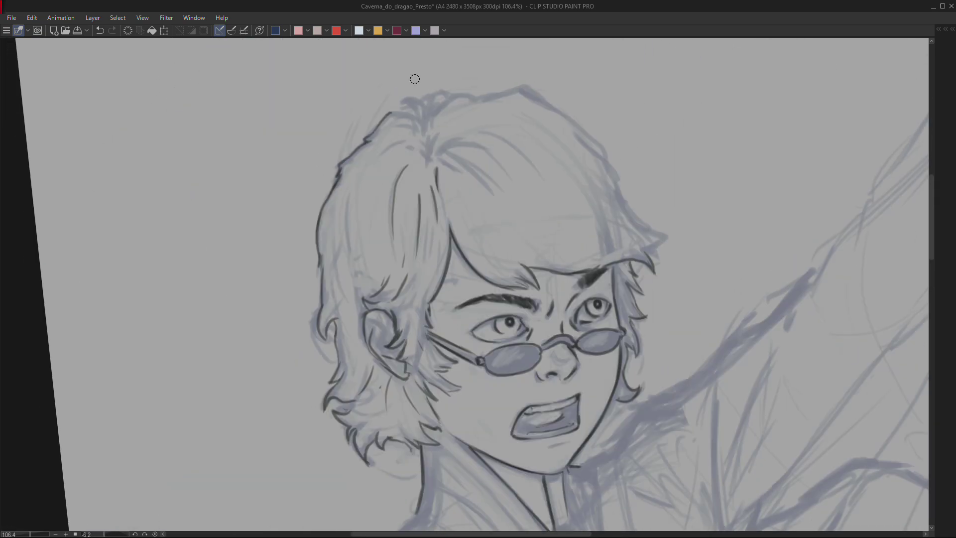
Ink the outline and inner strands of the character's hair over the blue sketch.
{"action": "mouse_move", "coordinate": [412, 80]}
{"action": "left_mouse_down"}
{"action": "mouse_move", "coordinate": [494, 160]}
{"action": "mouse_move", "coordinate": [580, 219]}
{"action": "left_mouse_up"}
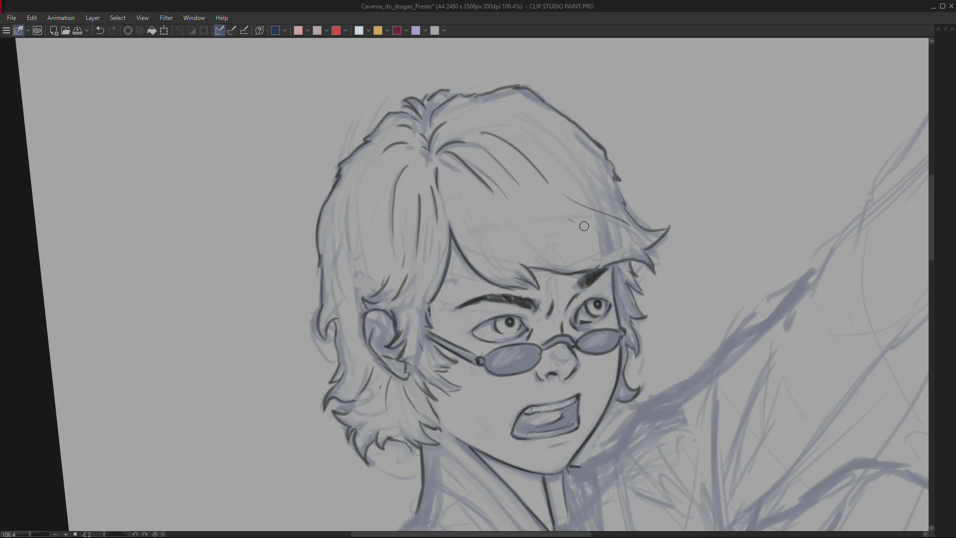
{"action": "mouse_move", "coordinate": [319, 224]}
{"action": "left_mouse_down"}
{"action": "mouse_move", "coordinate": [354, 238]}
{"action": "mouse_move", "coordinate": [406, 427]}
{"action": "mouse_move", "coordinate": [435, 333]}
{"action": "left_mouse_up"}
{"action": "scroll", "coordinate": [311, 258], "scroll_direction": "down", "scroll_amount": 5}
Ink the collar, buttoned robe front, shoulders and the raised arm with its flared sleeve and hand.
{"action": "left_click_drag", "start_coordinate": [470, 224], "coordinate": [488, 412]}
{"action": "mouse_move", "coordinate": [498, 134]}
{"action": "left_mouse_down"}
{"action": "mouse_move", "coordinate": [592, 249]}
{"action": "mouse_move", "coordinate": [562, 497]}
{"action": "left_mouse_up"}
{"action": "left_click_drag", "start_coordinate": [855, 147], "coordinate": [548, 199]}
{"action": "mouse_move", "coordinate": [518, 303]}
{"action": "left_mouse_down"}
{"action": "mouse_move", "coordinate": [535, 207]}
{"action": "mouse_move", "coordinate": [597, 149]}
{"action": "left_mouse_up"}
{"action": "left_click_drag", "start_coordinate": [622, 120], "coordinate": [632, 254]}
{"action": "left_click_drag", "start_coordinate": [667, 149], "coordinate": [696, 348]}
{"action": "left_click_drag", "start_coordinate": [634, 299], "coordinate": [529, 318]}
{"action": "left_click_drag", "start_coordinate": [528, 318], "coordinate": [591, 193]}
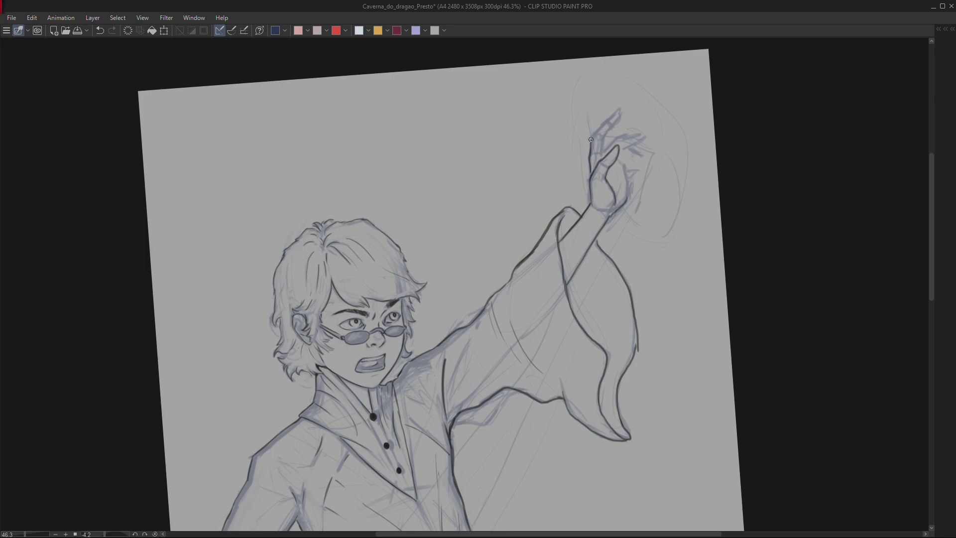
{"action": "left_click_drag", "start_coordinate": [680, 118], "coordinate": [573, 249]}
Ink the lower figure over the sketch: belts with buckle, ring and hanging pouch, and the skirt folds of the robe.
{"action": "mouse_move", "coordinate": [587, 388]}
{"action": "left_mouse_down"}
{"action": "mouse_move", "coordinate": [543, 426]}
{"action": "mouse_move", "coordinate": [487, 343]}
{"action": "left_mouse_up"}
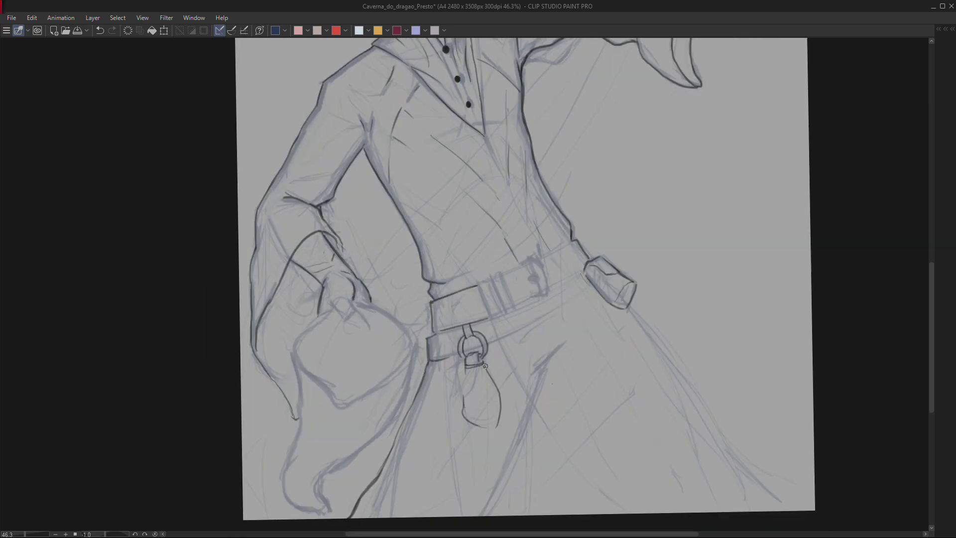
{"action": "left_click_drag", "start_coordinate": [492, 275], "coordinate": [500, 313]}
{"action": "mouse_move", "coordinate": [500, 314]}
{"action": "left_mouse_down"}
{"action": "mouse_move", "coordinate": [547, 248]}
{"action": "mouse_move", "coordinate": [547, 273]}
{"action": "left_mouse_up"}
{"action": "left_click_drag", "start_coordinate": [502, 338], "coordinate": [566, 283]}
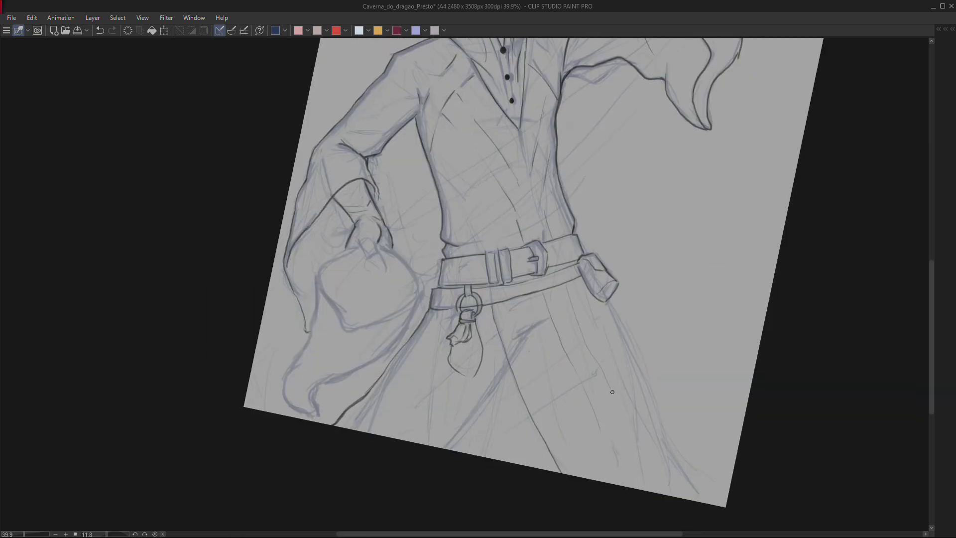
{"action": "scroll", "coordinate": [718, 485], "scroll_direction": "down", "scroll_amount": 3}
{"action": "left_click_drag", "start_coordinate": [598, 398], "coordinate": [471, 326]}
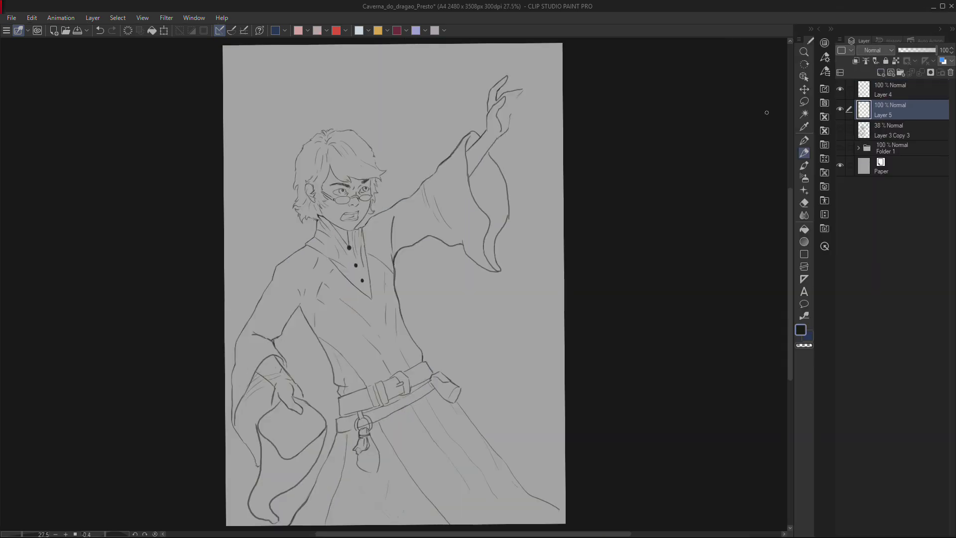
Trace the figure's silhouette with a freehand lasso selection on Layer 5, following the arm, shoulder, neck and hair line art.
{"action": "left_click_drag", "start_coordinate": [259, 467], "coordinate": [289, 321]}
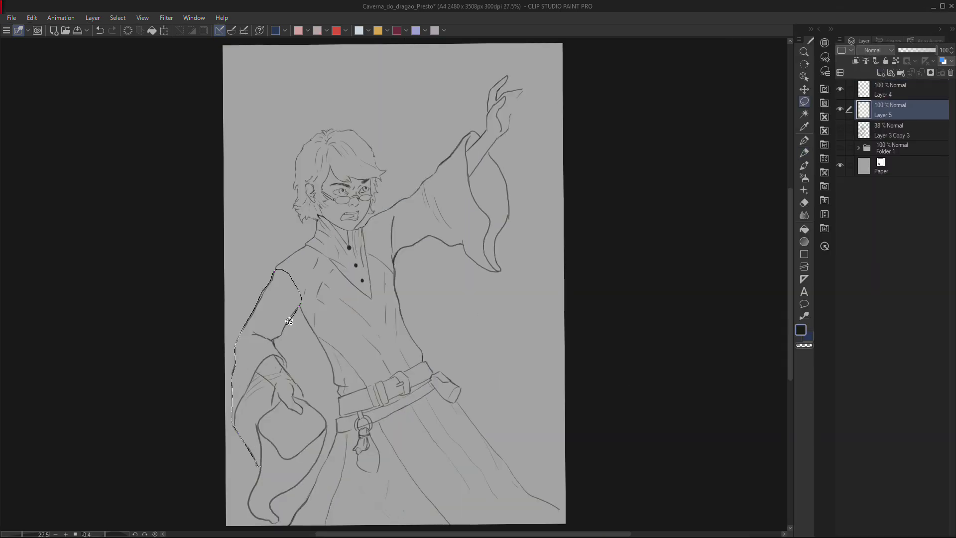
{"action": "scroll", "coordinate": [289, 321], "scroll_direction": "up", "scroll_amount": 3}
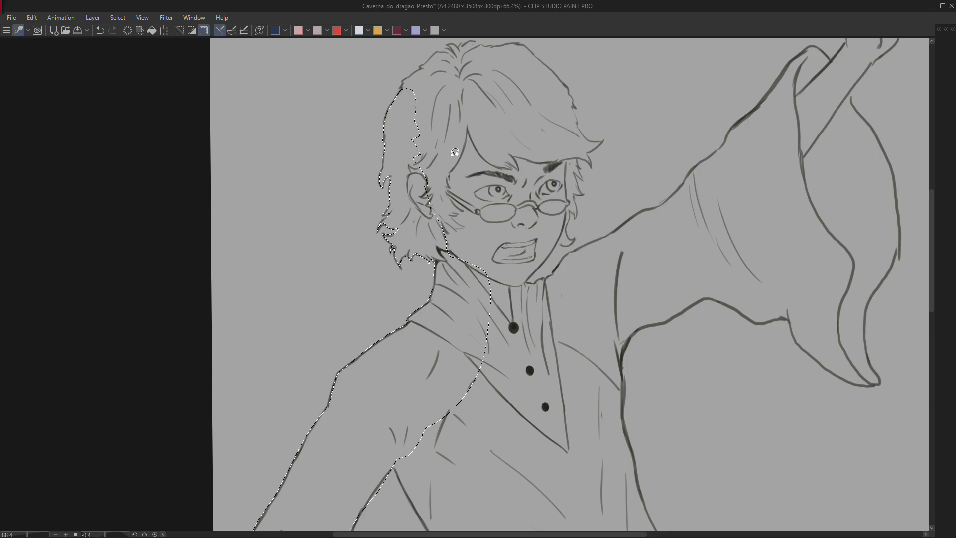
{"action": "scroll", "coordinate": [454, 152], "scroll_direction": "up", "scroll_amount": 5}
{"action": "left_click_drag", "start_coordinate": [567, 103], "coordinate": [568, 210]}
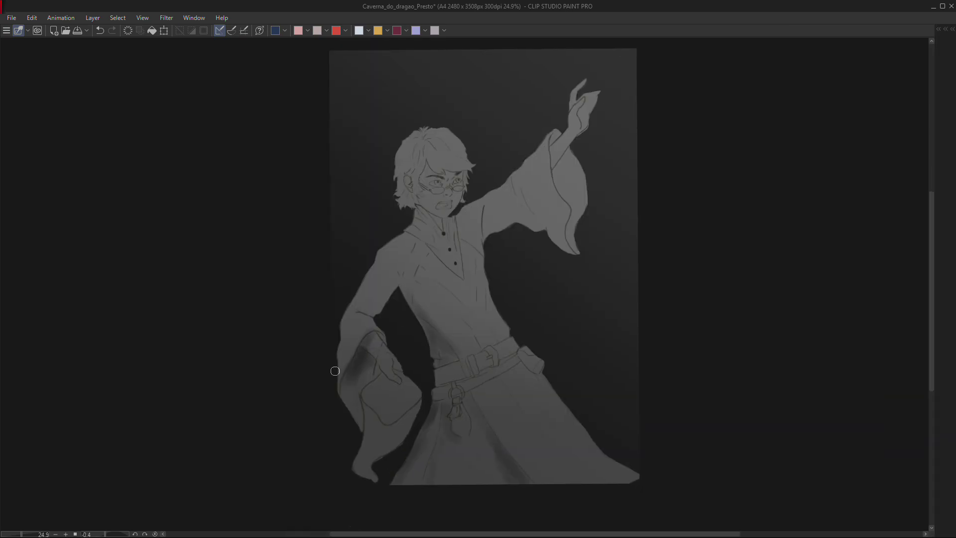
Block in soft grey shadows on the sleeves, shoulders, collar, hair and face.
{"action": "mouse_move", "coordinate": [330, 366]}
{"action": "left_mouse_down"}
{"action": "mouse_move", "coordinate": [557, 174]}
{"action": "mouse_move", "coordinate": [437, 145]}
{"action": "mouse_move", "coordinate": [491, 159]}
{"action": "mouse_move", "coordinate": [530, 432]}
{"action": "mouse_move", "coordinate": [393, 393]}
{"action": "mouse_move", "coordinate": [562, 159]}
{"action": "left_mouse_up"}
{"action": "scroll", "coordinate": [454, 248], "scroll_direction": "up", "scroll_amount": 4}
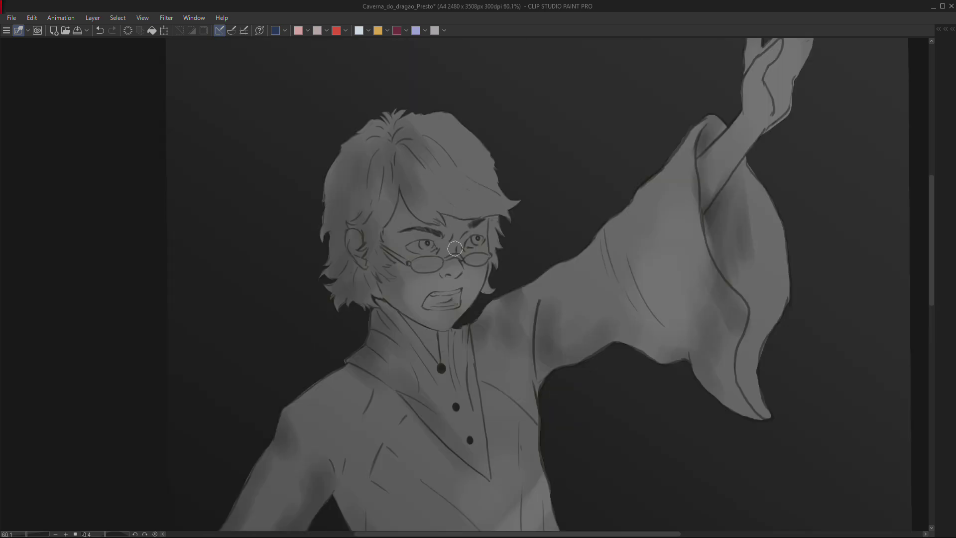
{"action": "left_click_drag", "start_coordinate": [447, 217], "coordinate": [463, 234]}
{"action": "scroll", "coordinate": [478, 284], "scroll_direction": "down", "scroll_amount": 3}
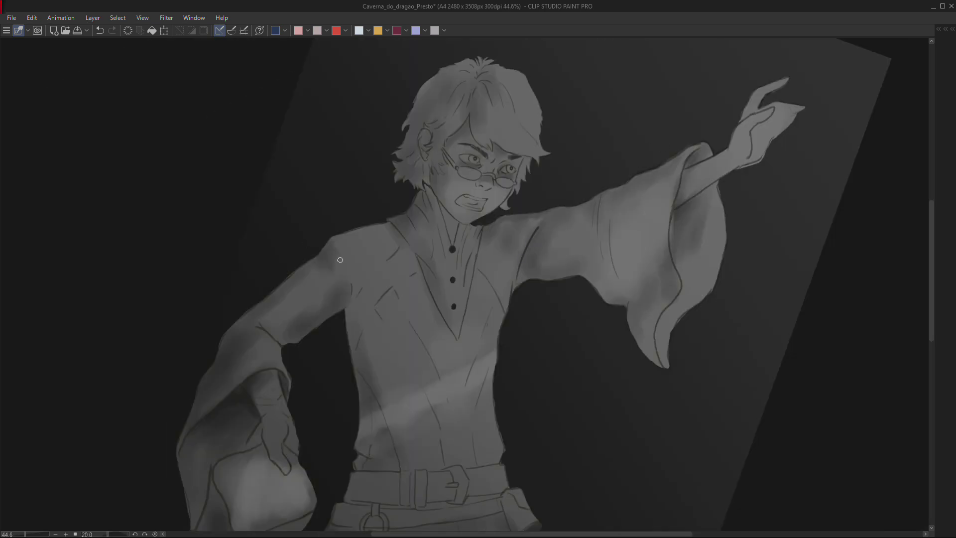
Paint shadows and folds on the shoulder and sleeve of the lowered arm, covering the line art.
{"action": "key", "text": "Tab"}
{"action": "scroll", "coordinate": [386, 299], "scroll_direction": "up", "scroll_amount": 2}
{"action": "left_click_drag", "start_coordinate": [438, 154], "coordinate": [328, 348]}
{"action": "mouse_move", "coordinate": [354, 228]}
{"action": "left_mouse_down"}
{"action": "mouse_move", "coordinate": [377, 320]}
{"action": "mouse_move", "coordinate": [407, 234]}
{"action": "left_mouse_up"}
{"action": "mouse_move", "coordinate": [407, 156]}
{"action": "left_mouse_down"}
{"action": "mouse_move", "coordinate": [413, 230]}
{"action": "mouse_move", "coordinate": [521, 207]}
{"action": "mouse_move", "coordinate": [378, 297]}
{"action": "mouse_move", "coordinate": [418, 142]}
{"action": "left_mouse_up"}
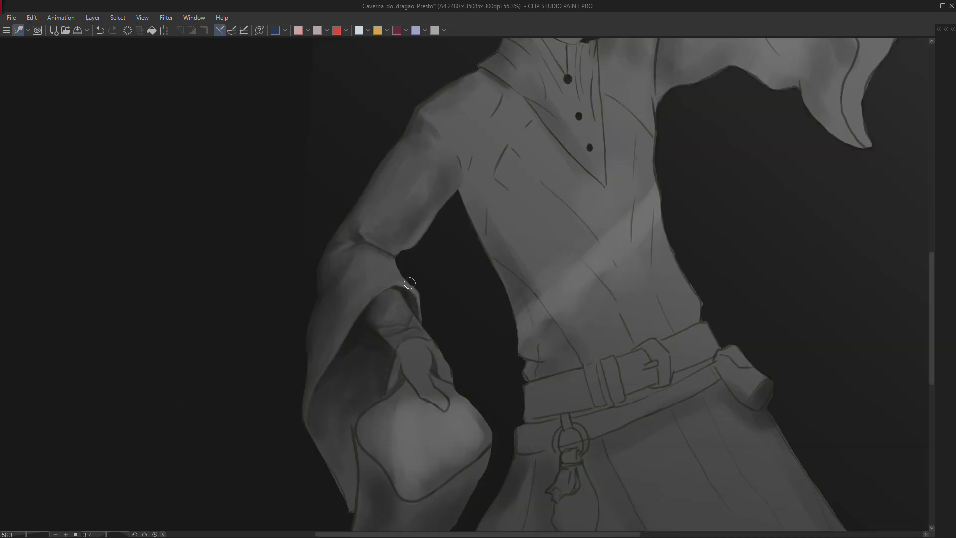
Shade the lowered hand, the inside of its sleeve and the hat it holds, blending away the outlines.
{"action": "left_click_drag", "start_coordinate": [423, 392], "coordinate": [462, 278]}
{"action": "left_click_drag", "start_coordinate": [447, 352], "coordinate": [391, 366]}
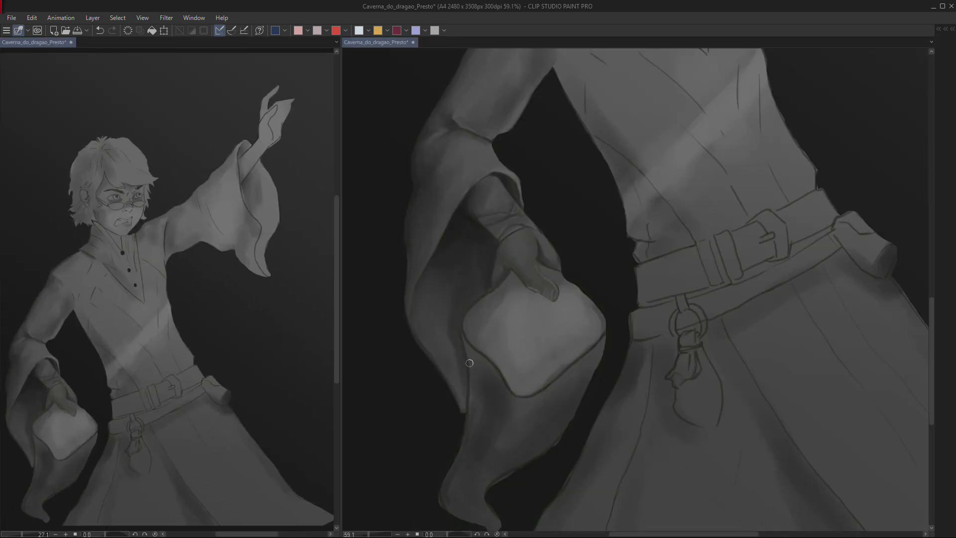
{"action": "left_click_drag", "start_coordinate": [498, 381], "coordinate": [415, 251]}
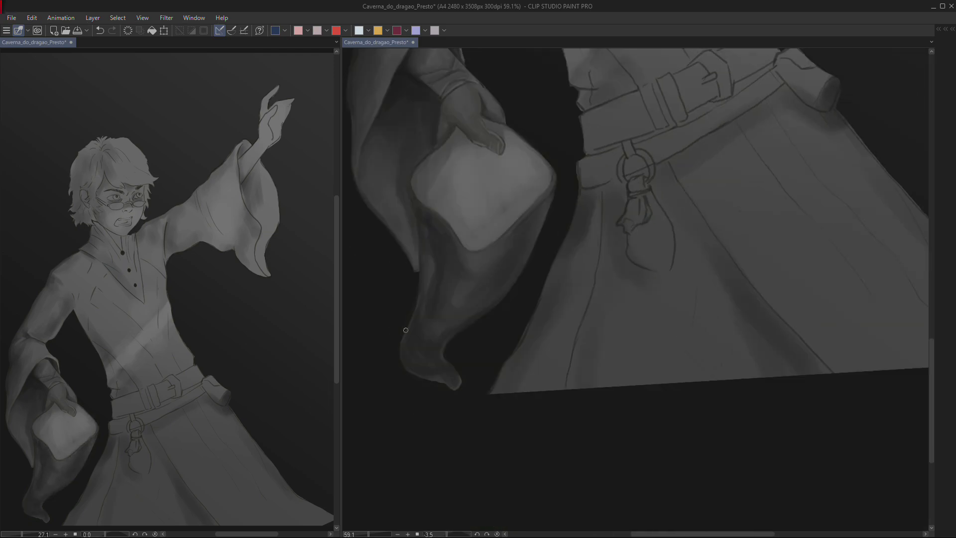
{"action": "left_click_drag", "start_coordinate": [472, 269], "coordinate": [536, 190]}
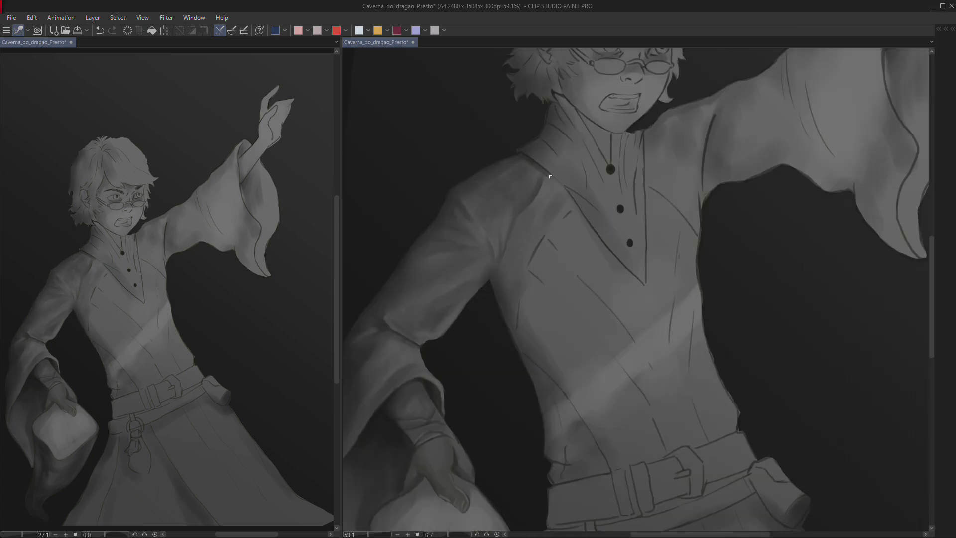
Paint the collar, V-shaped trim, chest bands and long torso folds of the robe down to the belts.
{"action": "left_click_drag", "start_coordinate": [591, 152], "coordinate": [543, 92]}
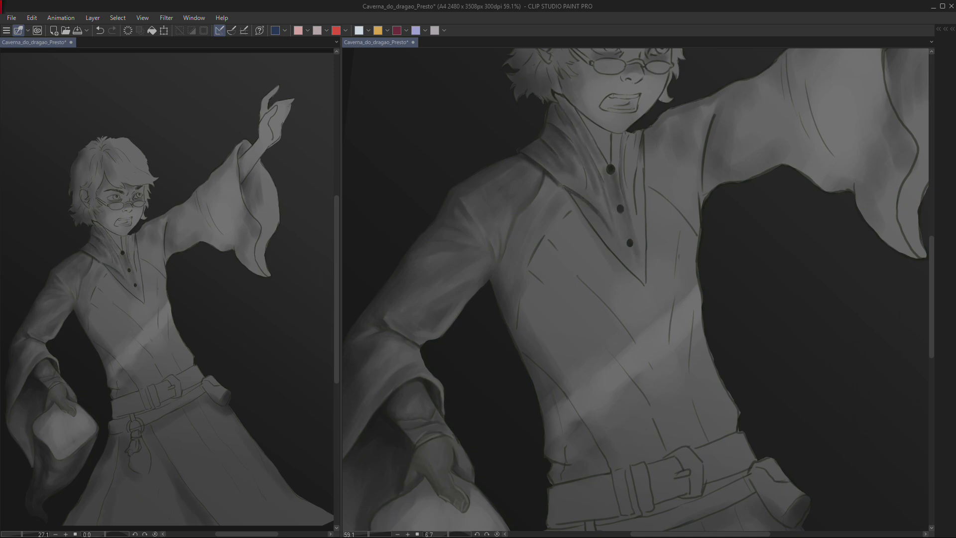
{"action": "left_click_drag", "start_coordinate": [629, 135], "coordinate": [641, 235]}
{"action": "left_click_drag", "start_coordinate": [572, 209], "coordinate": [545, 243]}
{"action": "left_click_drag", "start_coordinate": [597, 298], "coordinate": [530, 250]}
{"action": "left_click_drag", "start_coordinate": [572, 219], "coordinate": [503, 306]}
{"action": "mouse_move", "coordinate": [613, 180]}
{"action": "left_mouse_down"}
{"action": "mouse_move", "coordinate": [581, 370]}
{"action": "mouse_move", "coordinate": [518, 413]}
{"action": "left_mouse_up"}
{"action": "mouse_move", "coordinate": [694, 427]}
{"action": "left_mouse_down"}
{"action": "mouse_move", "coordinate": [682, 324]}
{"action": "mouse_move", "coordinate": [697, 239]}
{"action": "mouse_move", "coordinate": [696, 161]}
{"action": "mouse_move", "coordinate": [687, 149]}
{"action": "left_mouse_up"}
{"action": "left_click_drag", "start_coordinate": [473, 370], "coordinate": [433, 433]}
{"action": "left_click_drag", "start_coordinate": [512, 311], "coordinate": [488, 358]}
Shade the folds of the high collar and the lapels around the buttoned neckline.
{"action": "left_click_drag", "start_coordinate": [647, 150], "coordinate": [622, 125]}
{"action": "left_click_drag", "start_coordinate": [567, 104], "coordinate": [537, 179]}
{"action": "left_click_drag", "start_coordinate": [647, 107], "coordinate": [592, 169]}
{"action": "scroll", "coordinate": [649, 72], "scroll_direction": "up", "scroll_amount": 4}
{"action": "left_click_drag", "start_coordinate": [493, 150], "coordinate": [479, 188]}
{"action": "left_click_drag", "start_coordinate": [477, 142], "coordinate": [599, 238]}
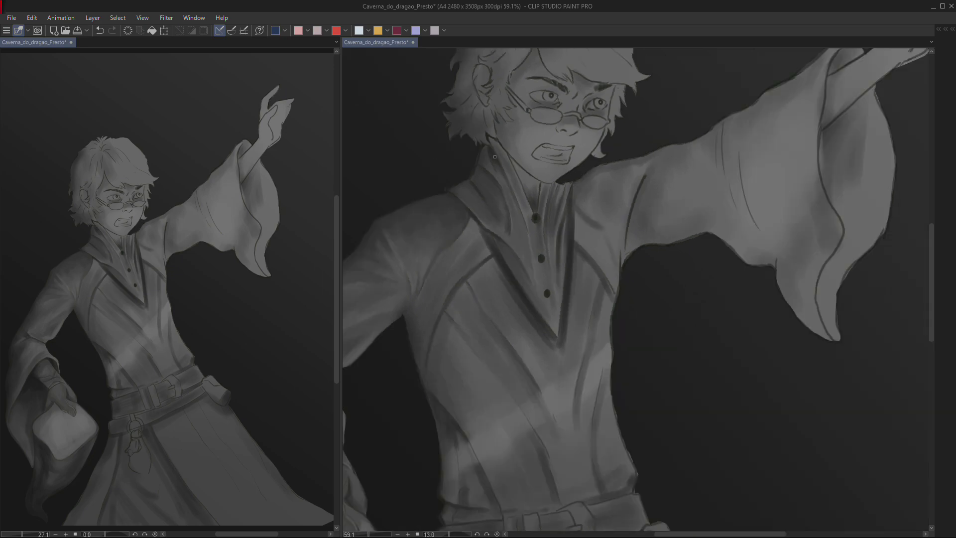
Refine the shading along the V-shaped trim and smooth the chest folds beside and below it.
{"action": "scroll", "coordinate": [541, 95], "scroll_direction": "down", "scroll_amount": 1}
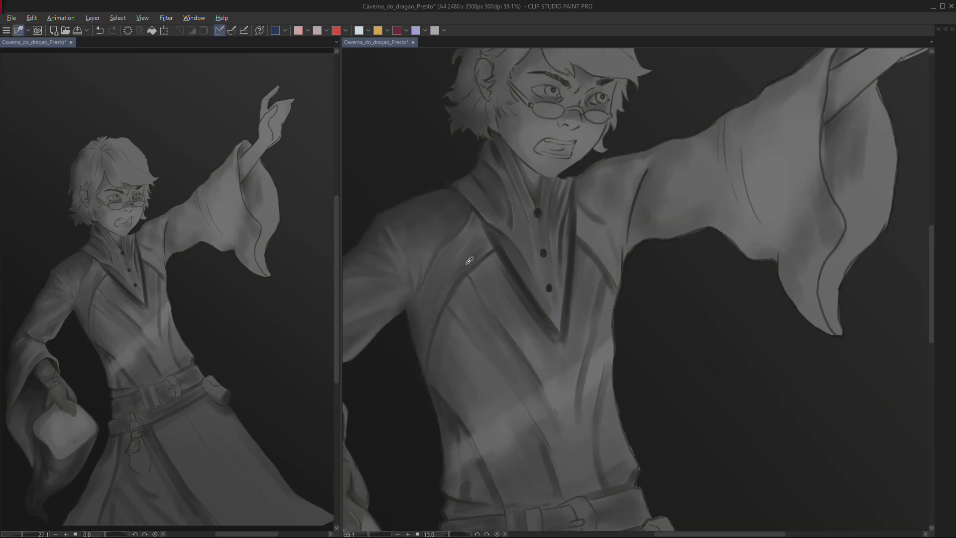
{"action": "mouse_move", "coordinate": [548, 294]}
{"action": "left_mouse_down"}
{"action": "mouse_move", "coordinate": [520, 334]}
{"action": "mouse_move", "coordinate": [553, 333]}
{"action": "left_mouse_up"}
{"action": "left_click_drag", "start_coordinate": [552, 329], "coordinate": [527, 296]}
{"action": "left_click_drag", "start_coordinate": [582, 189], "coordinate": [555, 231]}
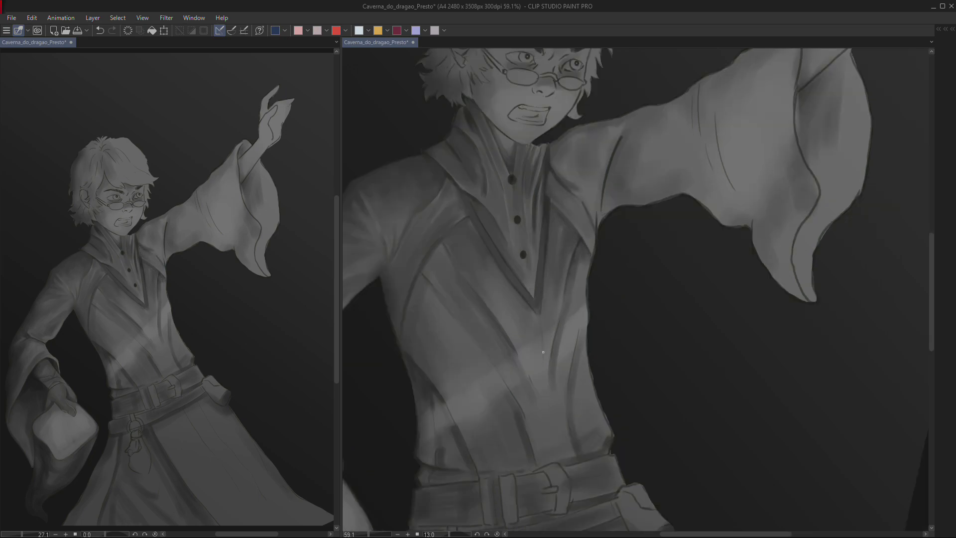
{"action": "left_click_drag", "start_coordinate": [543, 352], "coordinate": [486, 272]}
{"action": "left_click_drag", "start_coordinate": [441, 97], "coordinate": [571, 233]}
{"action": "left_click_drag", "start_coordinate": [459, 234], "coordinate": [451, 286]}
{"action": "left_click_drag", "start_coordinate": [474, 132], "coordinate": [470, 153]}
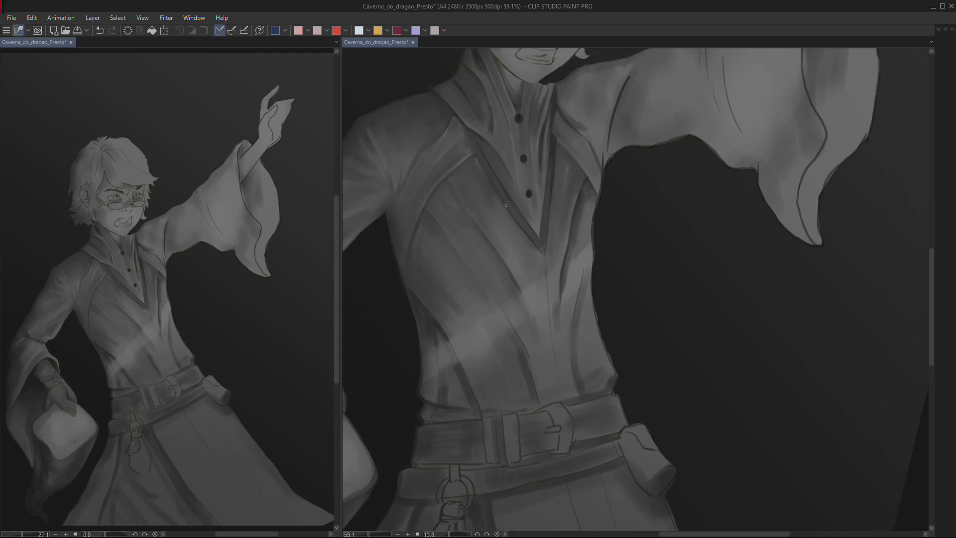
Paint the folds at the shoulder of the raised arm and on the adjoining lapel and collar.
{"action": "left_click_drag", "start_coordinate": [604, 121], "coordinate": [543, 180]}
{"action": "left_click_drag", "start_coordinate": [557, 259], "coordinate": [490, 297]}
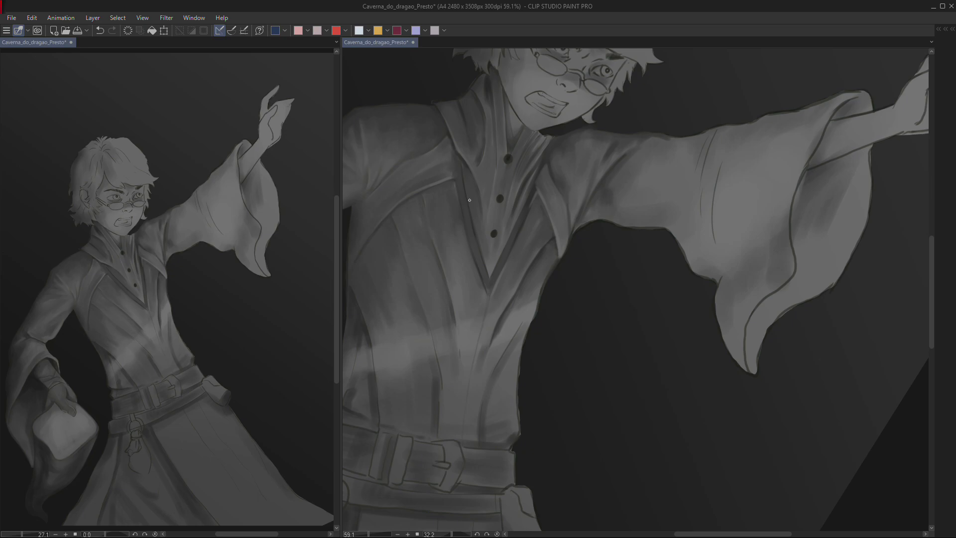
{"action": "left_click_drag", "start_coordinate": [589, 153], "coordinate": [495, 229]}
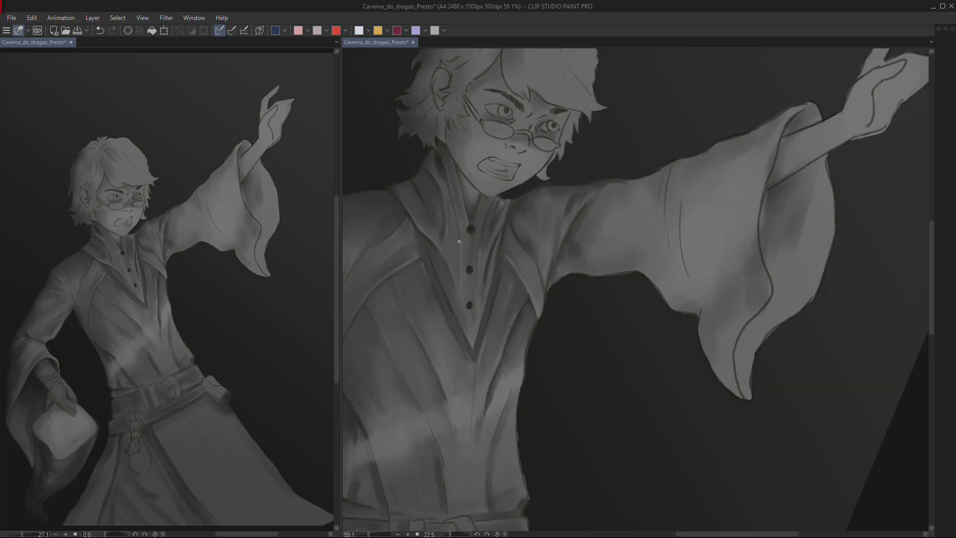
{"action": "left_click_drag", "start_coordinate": [465, 330], "coordinate": [587, 287]}
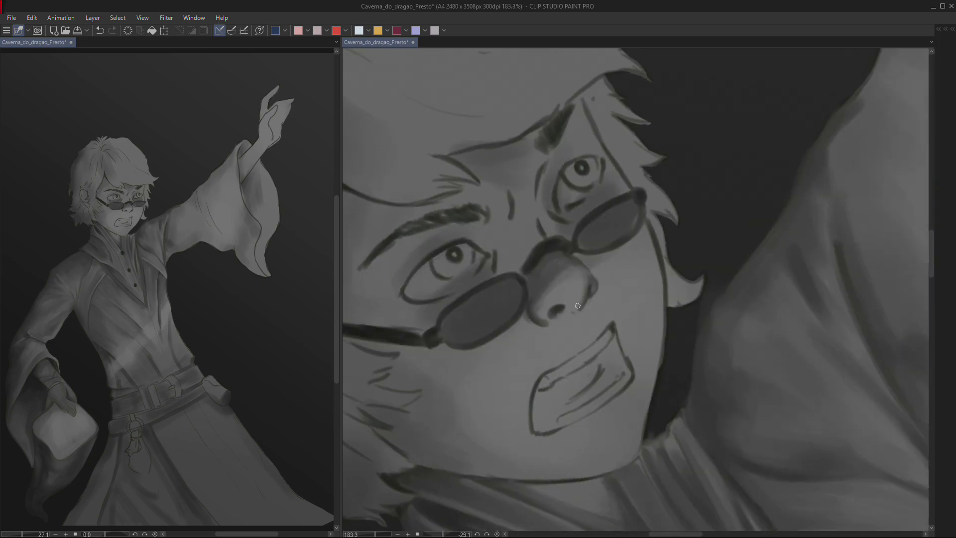
Shade the face around the eyes, brows and nose bridge near the dark glasses.
{"action": "left_click_drag", "start_coordinate": [535, 259], "coordinate": [459, 261]}
{"action": "scroll", "coordinate": [569, 250], "scroll_direction": "down", "scroll_amount": 3}
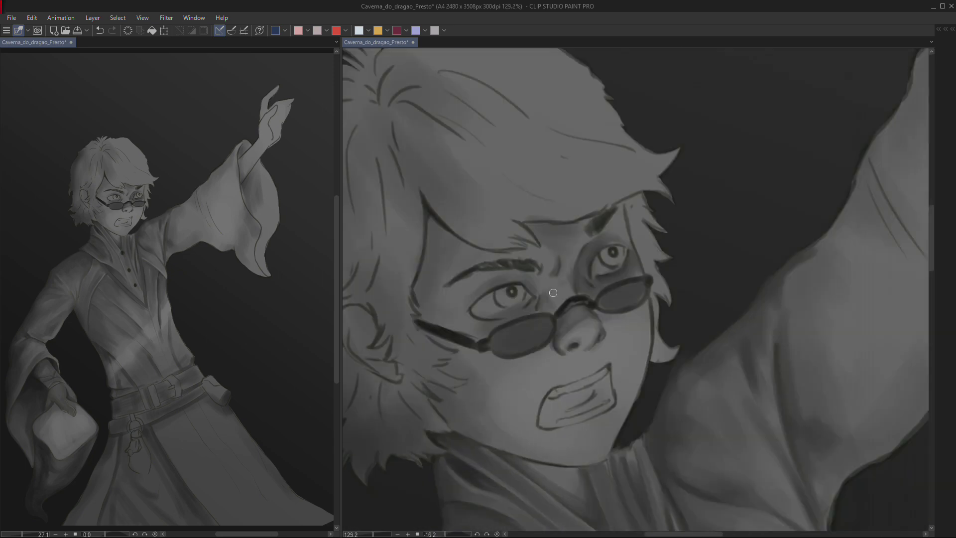
{"action": "left_click_drag", "start_coordinate": [570, 251], "coordinate": [547, 279]}
{"action": "left_click_drag", "start_coordinate": [443, 278], "coordinate": [463, 329]}
Paint the inside and lips of the open mouth and model the shading on the cheeks and forehead.
{"action": "mouse_move", "coordinate": [548, 278]}
{"action": "left_mouse_down"}
{"action": "mouse_move", "coordinate": [597, 299]}
{"action": "mouse_move", "coordinate": [622, 323]}
{"action": "left_mouse_up"}
{"action": "mouse_move", "coordinate": [612, 358]}
{"action": "left_mouse_down"}
{"action": "mouse_move", "coordinate": [631, 340]}
{"action": "mouse_move", "coordinate": [612, 358]}
{"action": "mouse_move", "coordinate": [622, 344]}
{"action": "left_mouse_up"}
{"action": "mouse_move", "coordinate": [637, 309]}
{"action": "left_mouse_down"}
{"action": "mouse_move", "coordinate": [629, 336]}
{"action": "mouse_move", "coordinate": [631, 326]}
{"action": "left_mouse_up"}
{"action": "mouse_move", "coordinate": [631, 326]}
{"action": "left_mouse_down"}
{"action": "mouse_move", "coordinate": [696, 259]}
{"action": "mouse_move", "coordinate": [742, 231]}
{"action": "mouse_move", "coordinate": [489, 100]}
{"action": "left_mouse_up"}
{"action": "scroll", "coordinate": [488, 100], "scroll_direction": "down", "scroll_amount": 2}
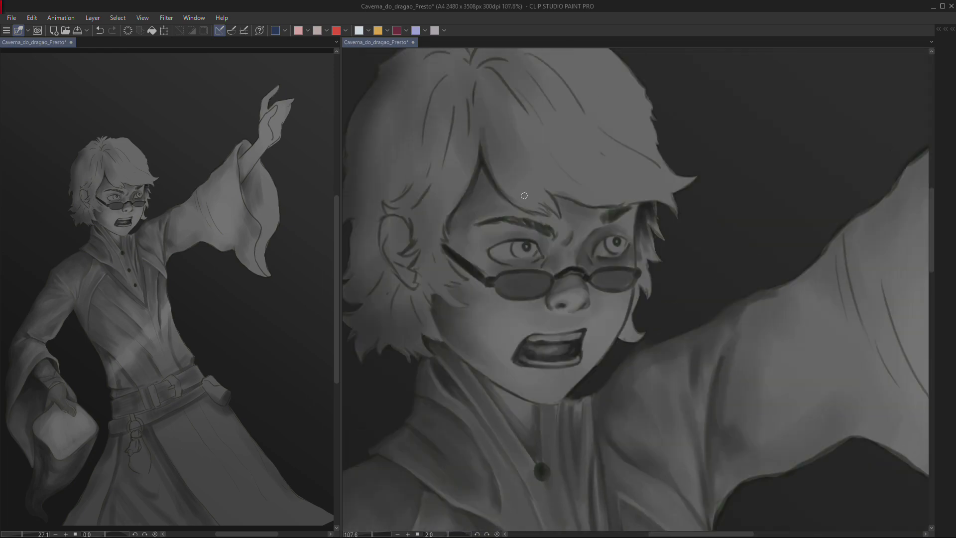
Paint the hair strands at the side and back of the head around the ear, and start the fringe.
{"action": "scroll", "coordinate": [433, 399], "scroll_direction": "down", "scroll_amount": 2}
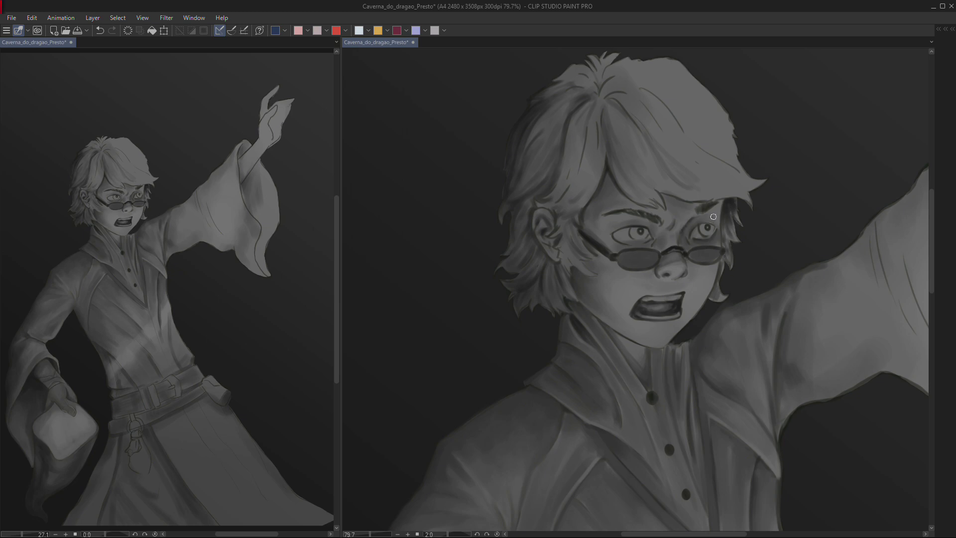
{"action": "scroll", "coordinate": [664, 204], "scroll_direction": "up", "scroll_amount": 2}
{"action": "left_click_drag", "start_coordinate": [664, 204], "coordinate": [548, 262]}
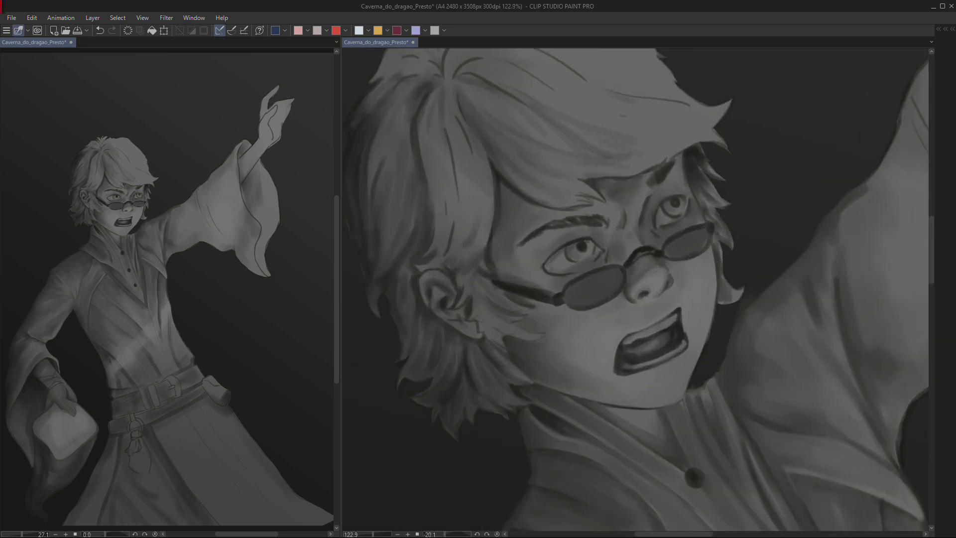
{"action": "left_click_drag", "start_coordinate": [683, 196], "coordinate": [590, 205]}
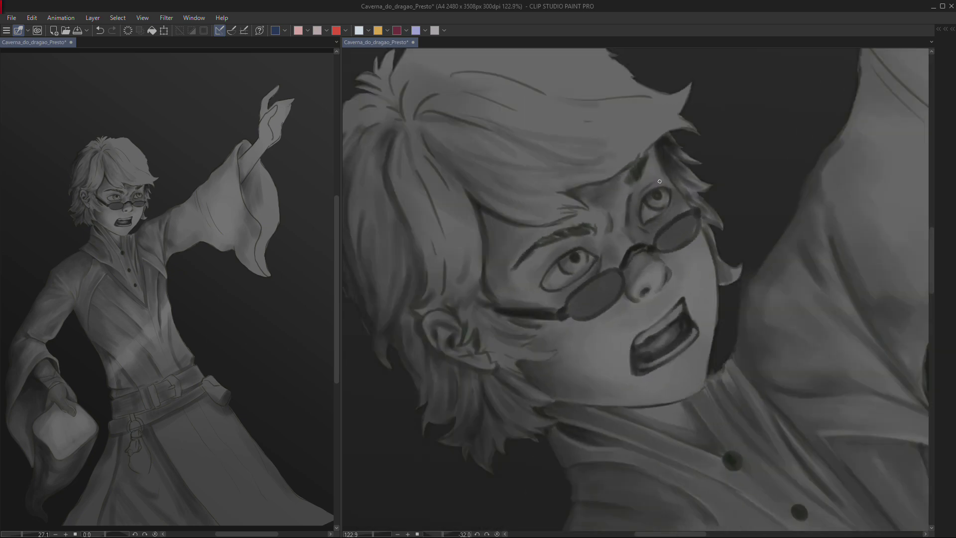
Paint the long fringe locks sweeping from the parting across the forehead.
{"action": "left_click_drag", "start_coordinate": [745, 177], "coordinate": [557, 215]}
{"action": "left_click_drag", "start_coordinate": [540, 99], "coordinate": [564, 129]}
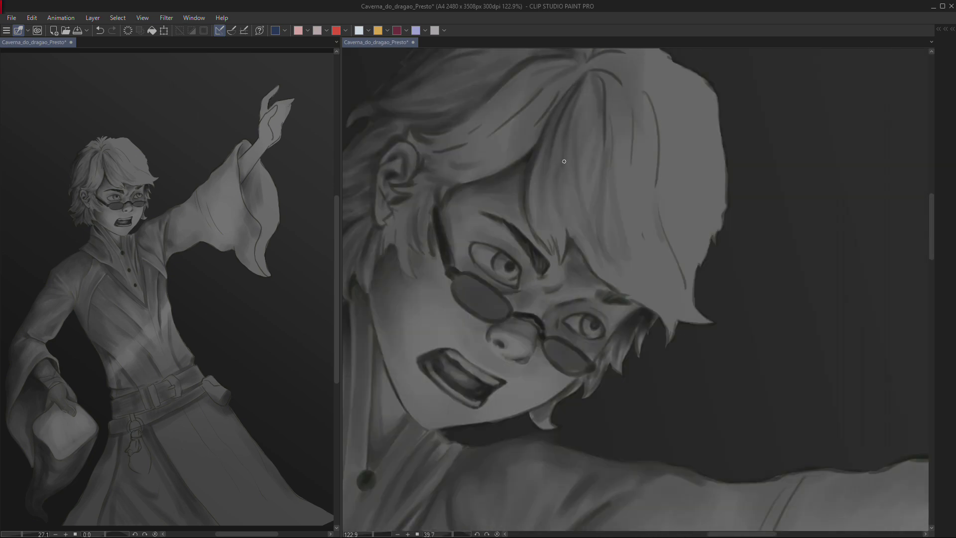
{"action": "mouse_move", "coordinate": [588, 238]}
{"action": "left_mouse_down"}
{"action": "mouse_move", "coordinate": [672, 219]}
{"action": "mouse_move", "coordinate": [512, 239]}
{"action": "mouse_move", "coordinate": [459, 219]}
{"action": "mouse_move", "coordinate": [565, 144]}
{"action": "mouse_move", "coordinate": [534, 208]}
{"action": "left_mouse_up"}
{"action": "scroll", "coordinate": [672, 219], "scroll_direction": "down", "scroll_amount": 2}
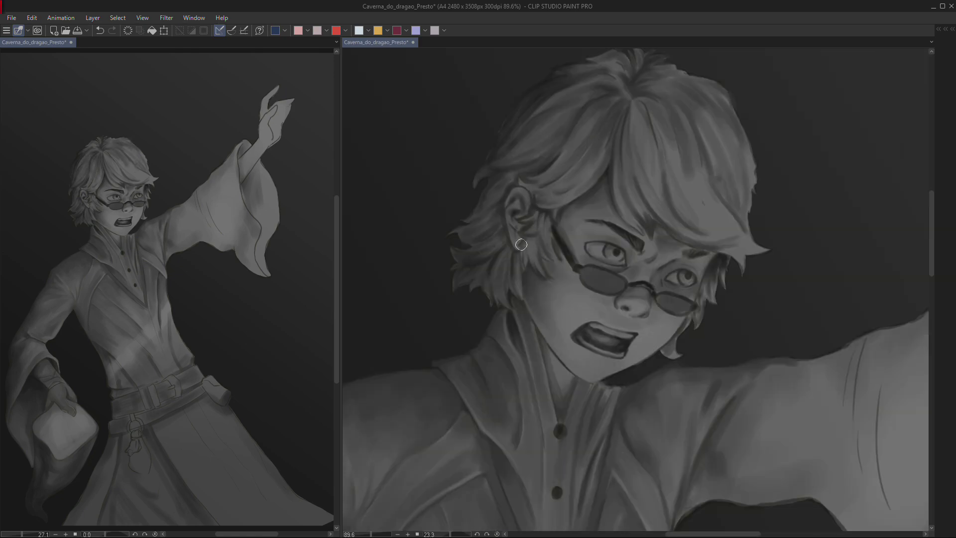
Paint over the remaining outlines at the crown, the fringe tip and the small locks beside the far temple.
{"action": "left_click_drag", "start_coordinate": [520, 245], "coordinate": [576, 105]}
{"action": "left_click_drag", "start_coordinate": [616, 213], "coordinate": [572, 239]}
{"action": "left_click_drag", "start_coordinate": [567, 164], "coordinate": [598, 288]}
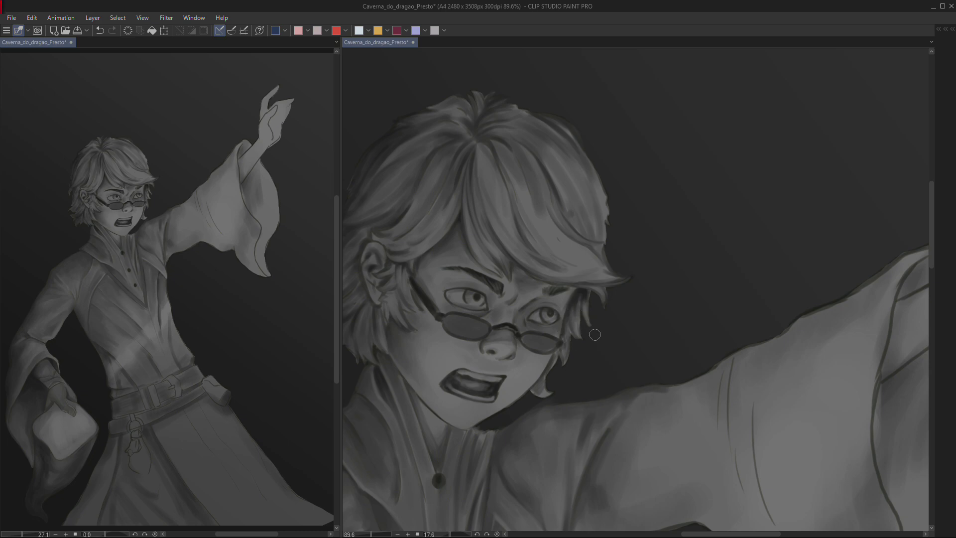
{"action": "left_click_drag", "start_coordinate": [591, 289], "coordinate": [517, 171]}
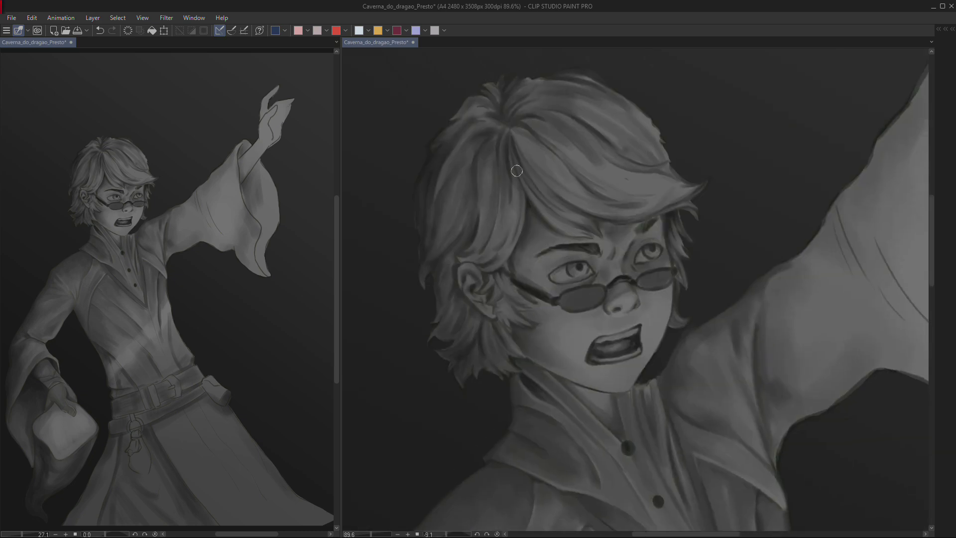
Refine the hair's strands, highlights and outer contour from the back of the head to the fringe.
{"action": "left_click_drag", "start_coordinate": [408, 216], "coordinate": [456, 277]}
{"action": "left_click_drag", "start_coordinate": [465, 316], "coordinate": [713, 140]}
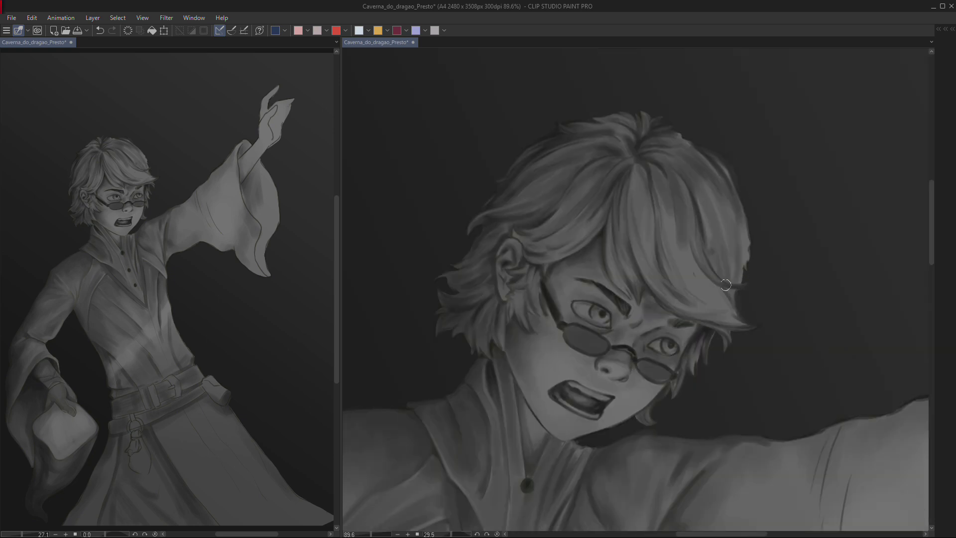
{"action": "left_click_drag", "start_coordinate": [749, 231], "coordinate": [541, 363]}
{"action": "left_click_drag", "start_coordinate": [500, 334], "coordinate": [460, 345]}
{"action": "left_click_drag", "start_coordinate": [447, 248], "coordinate": [556, 218]}
{"action": "scroll", "coordinate": [599, 219], "scroll_direction": "down", "scroll_amount": 1}
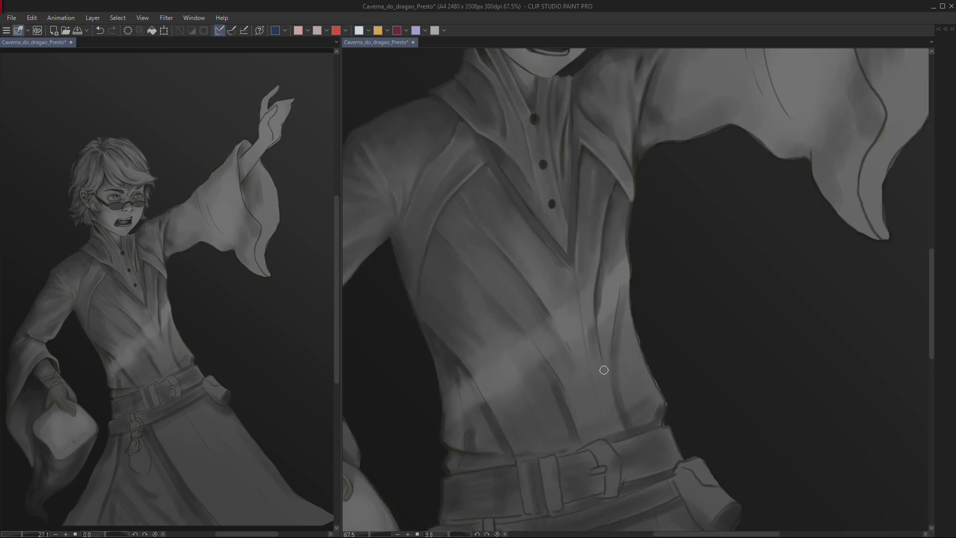
Darken the robe's side below the raised arm and shade the torso folds down to the waist.
{"action": "left_click_drag", "start_coordinate": [619, 333], "coordinate": [630, 419]}
{"action": "left_click_drag", "start_coordinate": [632, 299], "coordinate": [662, 421]}
{"action": "left_click_drag", "start_coordinate": [628, 255], "coordinate": [652, 396]}
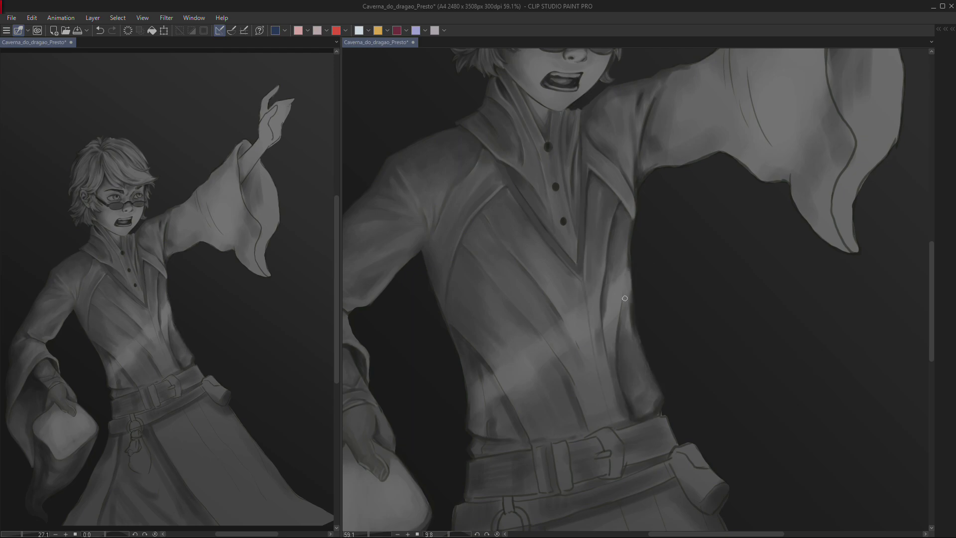
{"action": "mouse_move", "coordinate": [529, 325]}
{"action": "left_mouse_down"}
{"action": "mouse_move", "coordinate": [476, 516]}
{"action": "mouse_move", "coordinate": [424, 461]}
{"action": "left_mouse_up"}
Shade the lining of the raised sleeve and model its fabric folds from the shoulder to the hanging cuff.
{"action": "mouse_move", "coordinate": [591, 207]}
{"action": "left_mouse_down"}
{"action": "mouse_move", "coordinate": [747, 337]}
{"action": "mouse_move", "coordinate": [736, 214]}
{"action": "mouse_move", "coordinate": [643, 210]}
{"action": "left_mouse_up"}
{"action": "left_click_drag", "start_coordinate": [657, 378], "coordinate": [679, 292]}
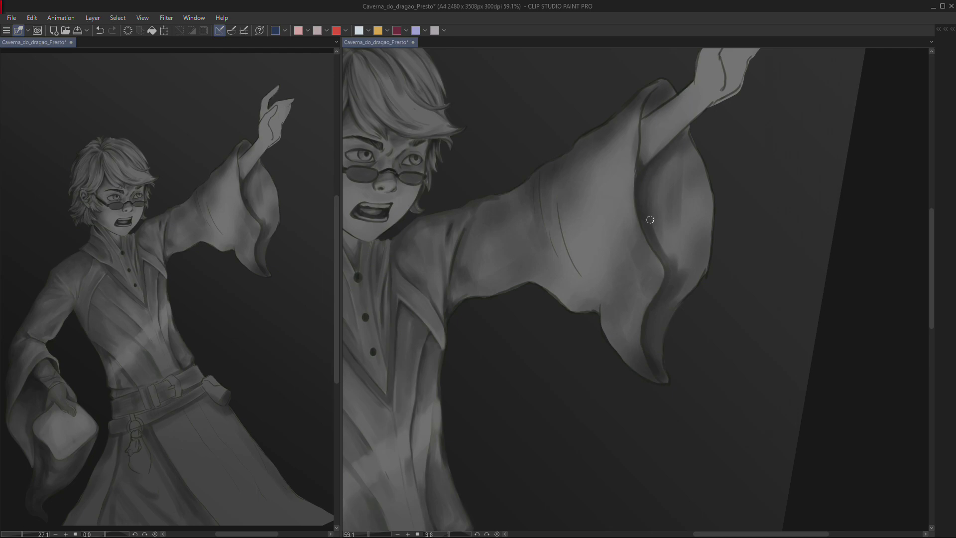
{"action": "left_click_drag", "start_coordinate": [665, 163], "coordinate": [639, 256]}
{"action": "left_click_drag", "start_coordinate": [617, 212], "coordinate": [633, 199]}
{"action": "left_click_drag", "start_coordinate": [594, 224], "coordinate": [498, 299]}
{"action": "left_click_drag", "start_coordinate": [432, 374], "coordinate": [537, 304]}
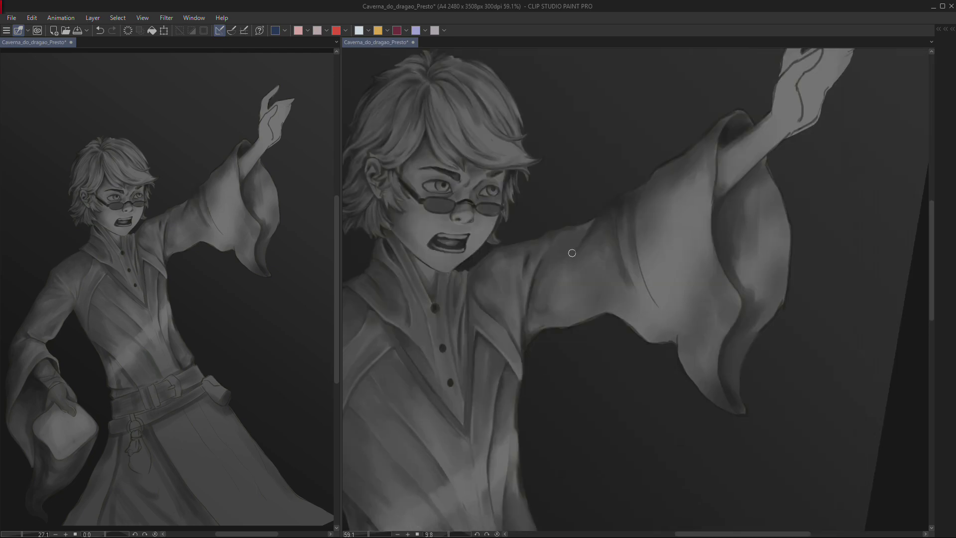
{"action": "mouse_move", "coordinate": [627, 284]}
{"action": "left_mouse_down"}
{"action": "mouse_move", "coordinate": [536, 230]}
{"action": "mouse_move", "coordinate": [647, 271]}
{"action": "left_mouse_up"}
{"action": "mouse_move", "coordinate": [597, 339]}
{"action": "left_mouse_down"}
{"action": "mouse_move", "coordinate": [655, 273]}
{"action": "mouse_move", "coordinate": [487, 295]}
{"action": "mouse_move", "coordinate": [627, 334]}
{"action": "mouse_move", "coordinate": [623, 220]}
{"action": "left_mouse_up"}
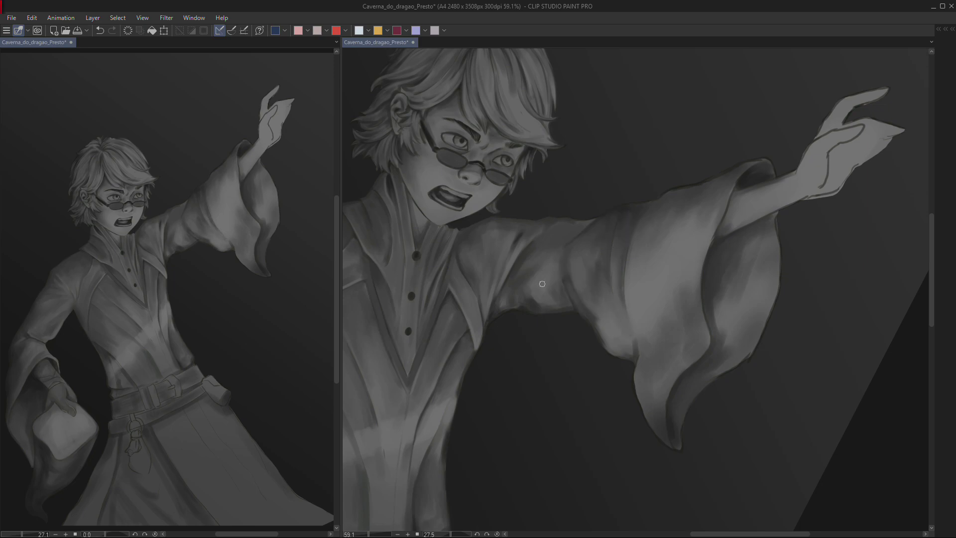
Paint the wide belt's buckle and loops, and darken the inner skirt beneath the belts.
{"action": "left_click_drag", "start_coordinate": [542, 284], "coordinate": [552, 299]}
{"action": "left_click_drag", "start_coordinate": [552, 298], "coordinate": [681, 228]}
{"action": "mouse_move", "coordinate": [647, 400]}
{"action": "left_mouse_down"}
{"action": "mouse_move", "coordinate": [529, 285]}
{"action": "mouse_move", "coordinate": [577, 333]}
{"action": "mouse_move", "coordinate": [644, 366]}
{"action": "mouse_move", "coordinate": [502, 301]}
{"action": "mouse_move", "coordinate": [457, 257]}
{"action": "mouse_move", "coordinate": [702, 153]}
{"action": "mouse_move", "coordinate": [626, 342]}
{"action": "mouse_move", "coordinate": [584, 346]}
{"action": "mouse_move", "coordinate": [550, 272]}
{"action": "left_mouse_up"}
{"action": "left_click_drag", "start_coordinate": [519, 156], "coordinate": [629, 237]}
{"action": "left_click_drag", "start_coordinate": [565, 240], "coordinate": [545, 277]}
{"action": "left_click_drag", "start_coordinate": [507, 354], "coordinate": [579, 253]}
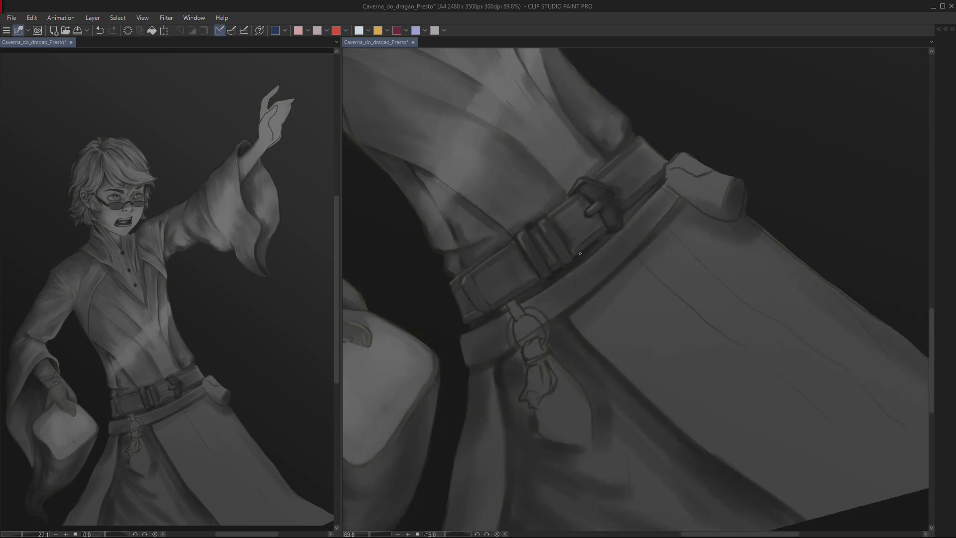
Add holes to the wide belt and shade the long folds of the robe's front skirt panel.
{"action": "left_click_drag", "start_coordinate": [632, 185], "coordinate": [469, 407]}
{"action": "left_click_drag", "start_coordinate": [576, 452], "coordinate": [539, 301]}
{"action": "left_click_drag", "start_coordinate": [576, 352], "coordinate": [537, 208]}
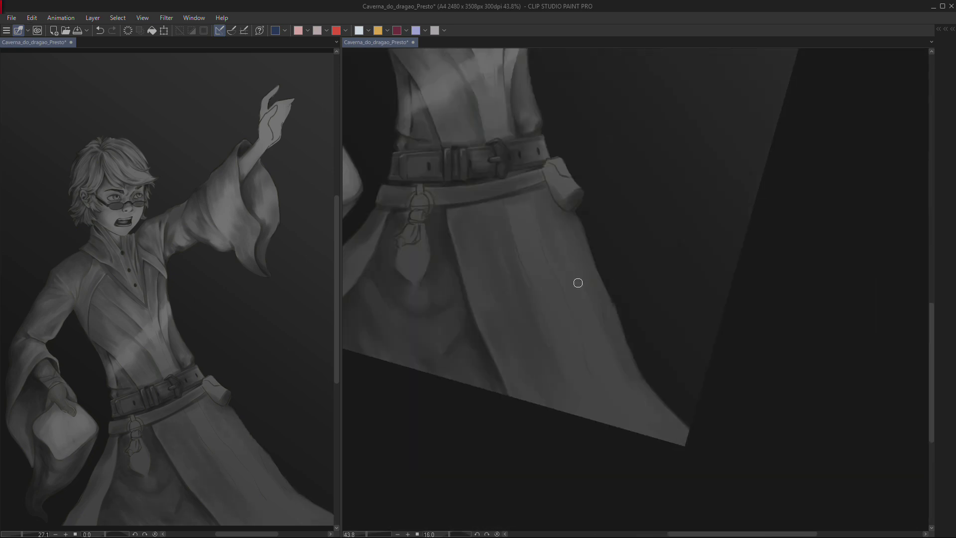
{"action": "left_click_drag", "start_coordinate": [674, 438], "coordinate": [615, 369]}
{"action": "mouse_move", "coordinate": [503, 200]}
{"action": "left_mouse_down"}
{"action": "mouse_move", "coordinate": [590, 413]}
{"action": "mouse_move", "coordinate": [642, 441]}
{"action": "mouse_move", "coordinate": [543, 255]}
{"action": "left_mouse_up"}
{"action": "left_click_drag", "start_coordinate": [572, 343], "coordinate": [590, 233]}
{"action": "scroll", "coordinate": [577, 262], "scroll_direction": "up", "scroll_amount": 5}
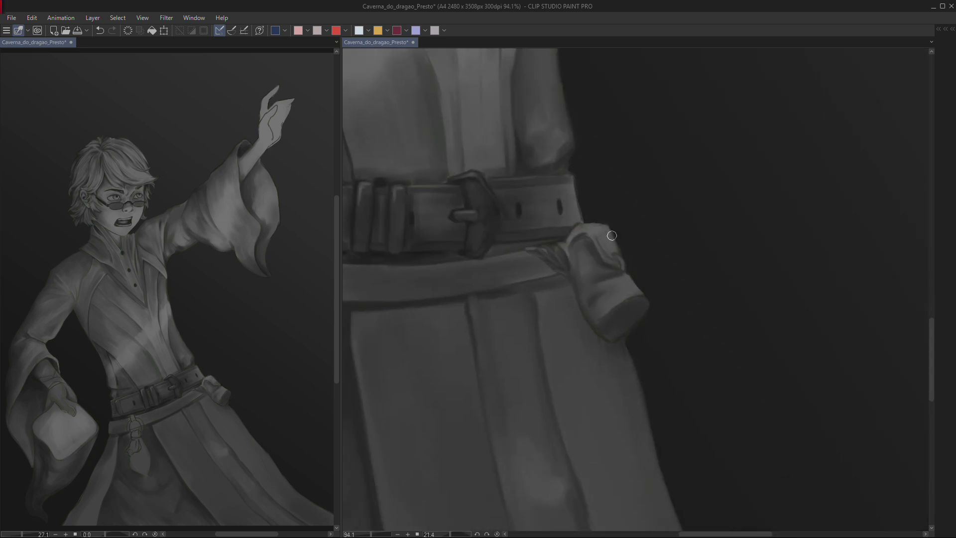
Refine the creased pouch at the hip and the edges and shadows of the lower belt.
{"action": "left_click_drag", "start_coordinate": [612, 236], "coordinate": [584, 250]}
{"action": "left_click_drag", "start_coordinate": [620, 336], "coordinate": [567, 294]}
{"action": "left_click_drag", "start_coordinate": [588, 256], "coordinate": [550, 307]}
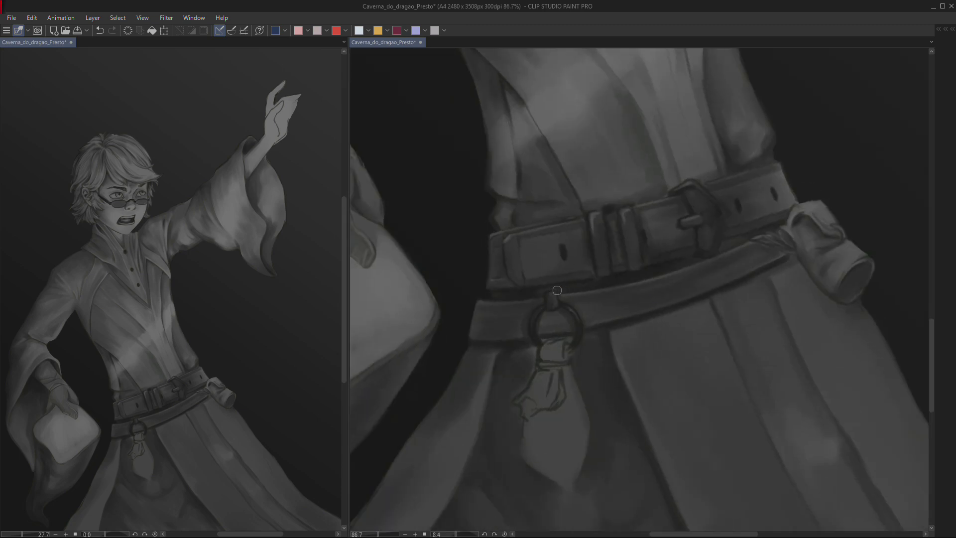
Paint the belt ring and the tied pouch hanging from it, with dark creases at its neck.
{"action": "scroll", "coordinate": [523, 331], "scroll_direction": "down", "scroll_amount": 2}
{"action": "scroll", "coordinate": [604, 339], "scroll_direction": "down", "scroll_amount": 3}
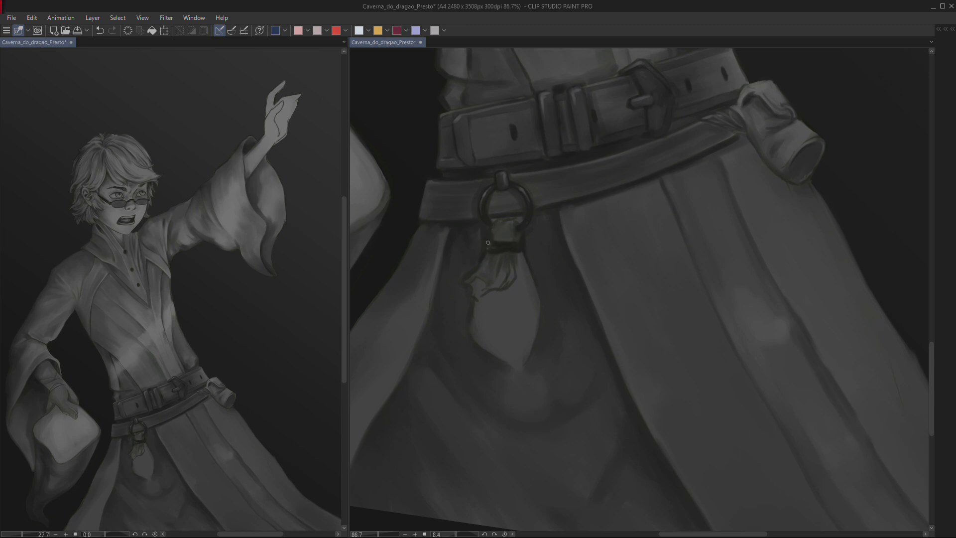
{"action": "mouse_move", "coordinate": [522, 360]}
{"action": "left_mouse_down"}
{"action": "mouse_move", "coordinate": [505, 324]}
{"action": "mouse_move", "coordinate": [508, 344]}
{"action": "mouse_move", "coordinate": [475, 331]}
{"action": "mouse_move", "coordinate": [486, 289]}
{"action": "left_mouse_up"}
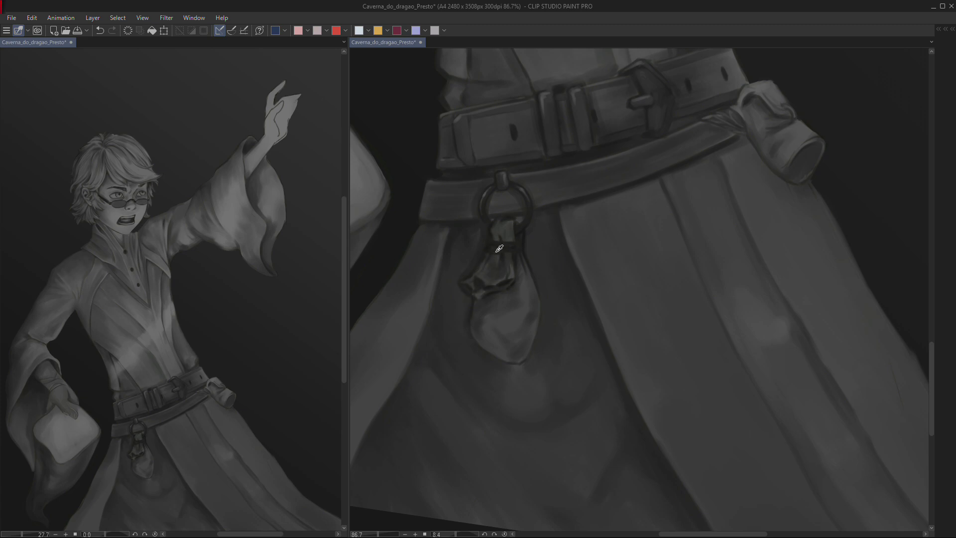
{"action": "scroll", "coordinate": [413, 357], "scroll_direction": "down", "scroll_amount": 1}
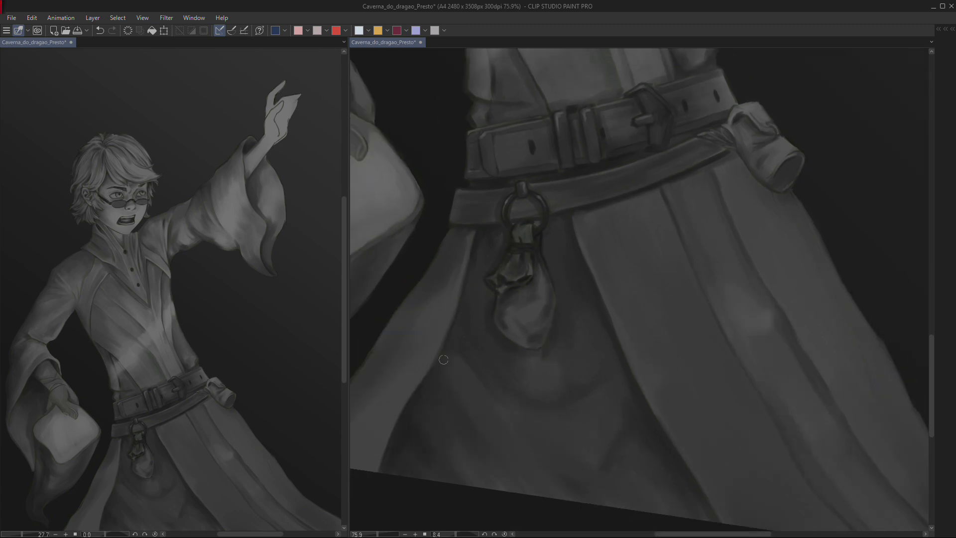
Shade the drapery folds of the inner skirt around and below the hanging pouch.
{"action": "left_click_drag", "start_coordinate": [576, 321], "coordinate": [542, 375]}
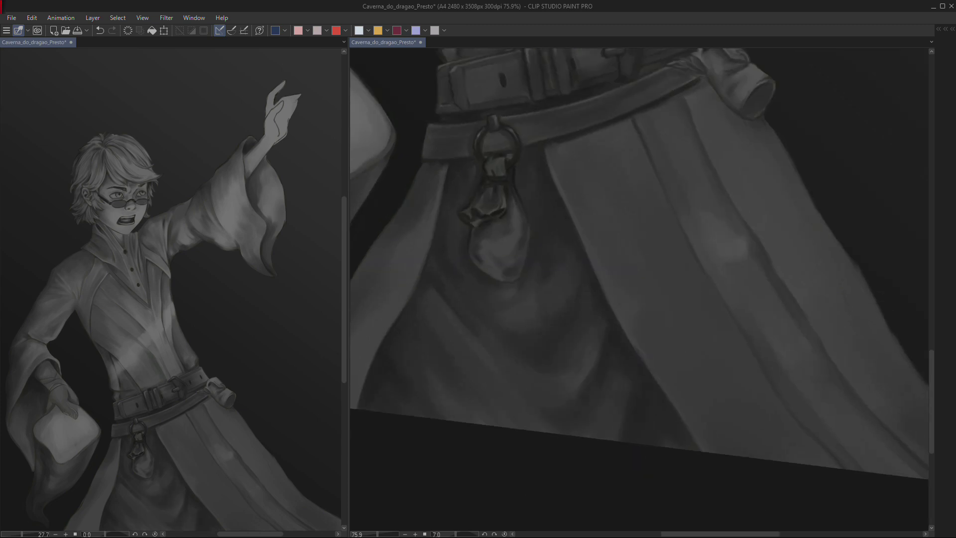
{"action": "left_click_drag", "start_coordinate": [606, 175], "coordinate": [556, 255]}
{"action": "left_click_drag", "start_coordinate": [652, 161], "coordinate": [597, 189]}
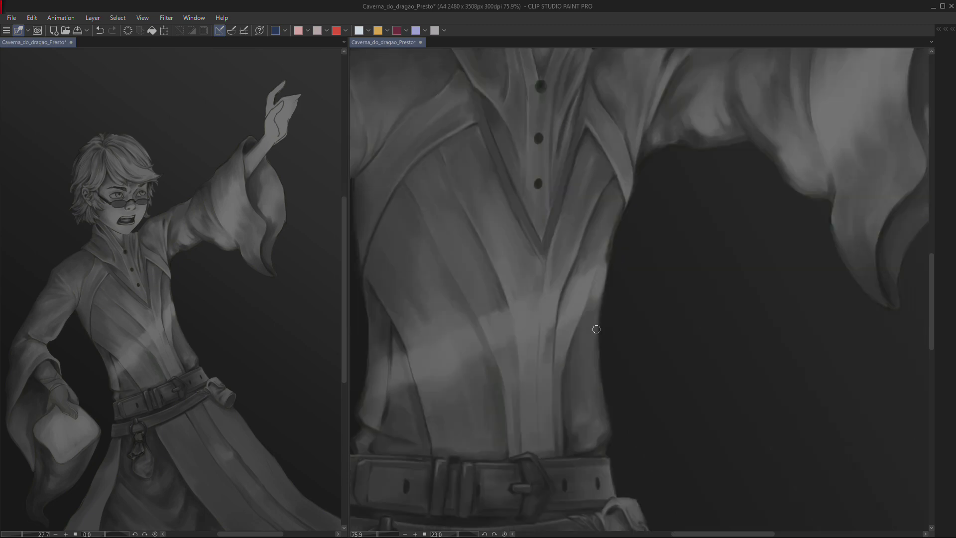
Shade the raised hand and forearm, replacing the outlines with soft shadows and adding crossing folds at the wrist.
{"action": "scroll", "coordinate": [647, 199], "scroll_direction": "down", "scroll_amount": 2}
{"action": "left_click_drag", "start_coordinate": [737, 189], "coordinate": [680, 192]}
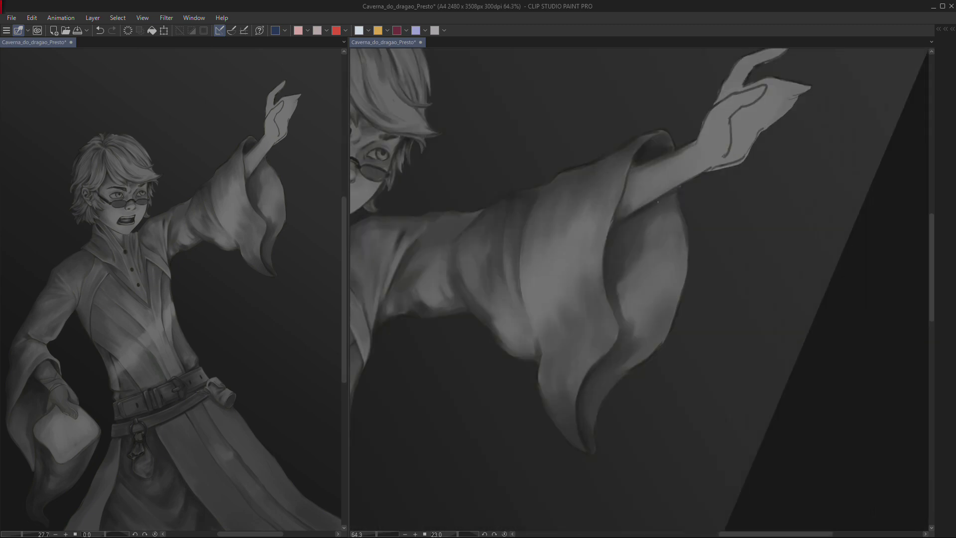
{"action": "left_click_drag", "start_coordinate": [668, 144], "coordinate": [578, 163]}
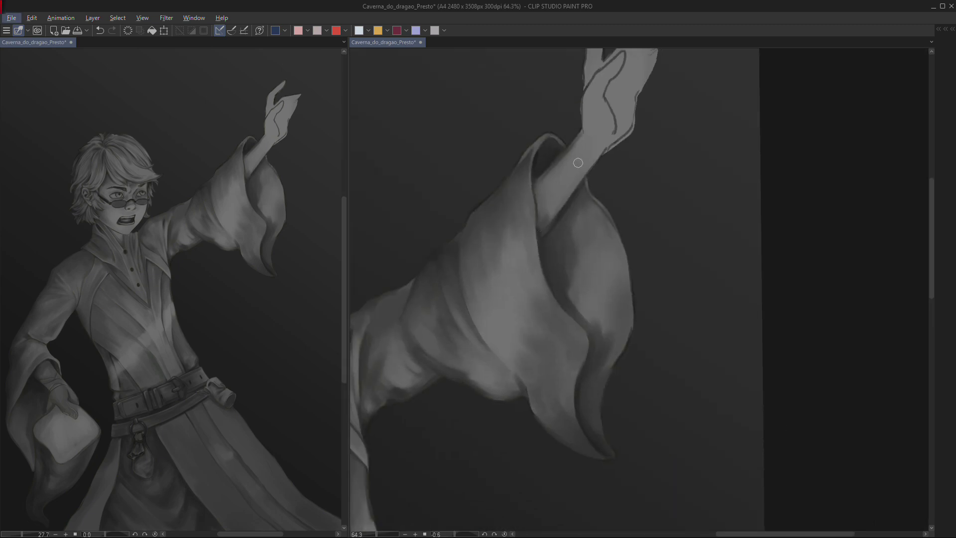
{"action": "left_click_drag", "start_coordinate": [546, 218], "coordinate": [512, 333]}
{"action": "mouse_move", "coordinate": [563, 169]}
{"action": "left_mouse_down"}
{"action": "mouse_move", "coordinate": [578, 219]}
{"action": "mouse_move", "coordinate": [541, 191]}
{"action": "mouse_move", "coordinate": [516, 239]}
{"action": "left_mouse_up"}
{"action": "left_click_drag", "start_coordinate": [527, 165], "coordinate": [501, 194]}
{"action": "left_click_drag", "start_coordinate": [507, 239], "coordinate": [539, 241]}
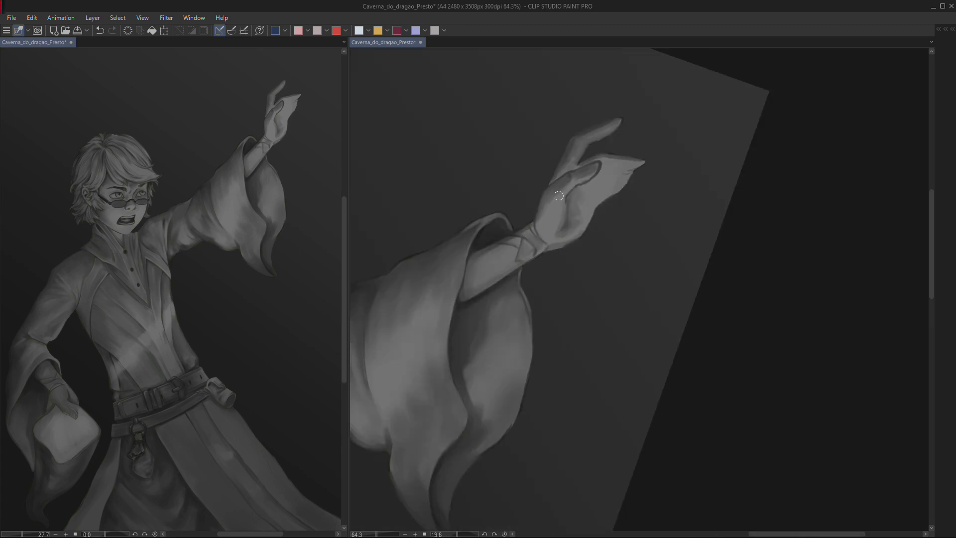
Tint the background with dark green and violet, and colour the robe and its sleeves green.
{"action": "left_click_drag", "start_coordinate": [733, 220], "coordinate": [834, 179]}
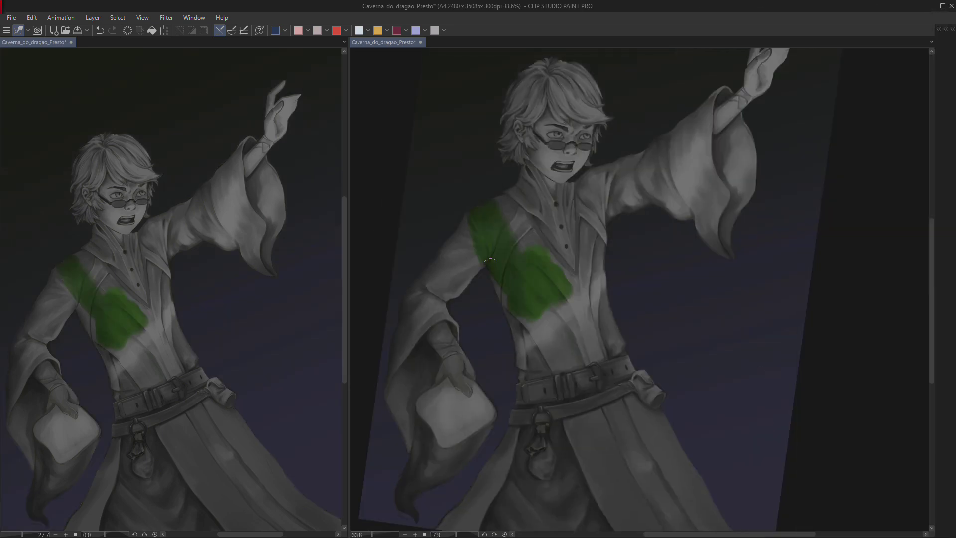
{"action": "mouse_move", "coordinate": [450, 318]}
{"action": "left_mouse_down"}
{"action": "mouse_move", "coordinate": [472, 456]}
{"action": "mouse_move", "coordinate": [560, 309]}
{"action": "mouse_move", "coordinate": [585, 209]}
{"action": "mouse_move", "coordinate": [637, 199]}
{"action": "mouse_move", "coordinate": [588, 336]}
{"action": "mouse_move", "coordinate": [647, 348]}
{"action": "mouse_move", "coordinate": [679, 411]}
{"action": "mouse_move", "coordinate": [469, 326]}
{"action": "left_mouse_up"}
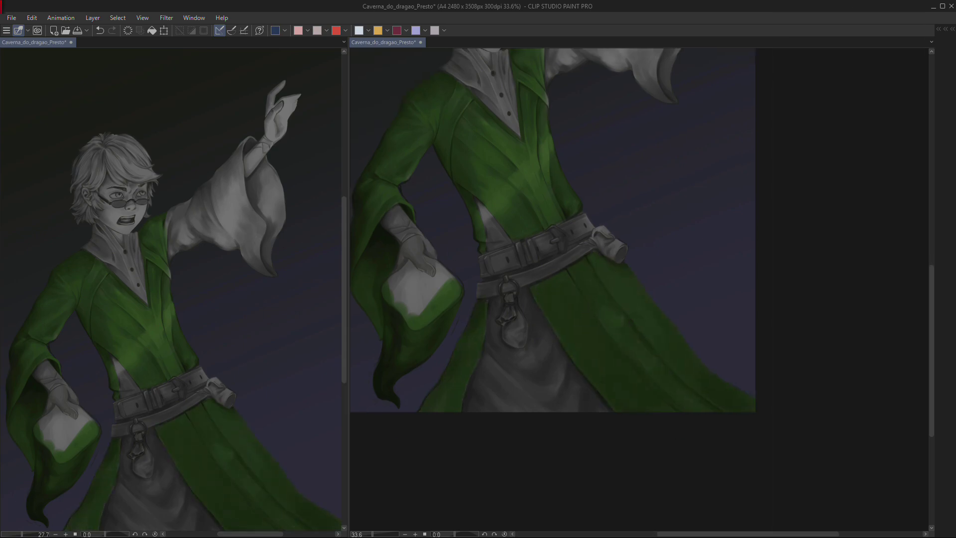
{"action": "left_click_drag", "start_coordinate": [547, 224], "coordinate": [563, 369]}
{"action": "mouse_move", "coordinate": [617, 130]}
{"action": "left_mouse_down"}
{"action": "mouse_move", "coordinate": [662, 239]}
{"action": "mouse_move", "coordinate": [689, 220]}
{"action": "left_mouse_up"}
Colour the inner skirt and the tunic showing at the waist and chest dark navy blue.
{"action": "mouse_move", "coordinate": [503, 374]}
{"action": "left_mouse_down"}
{"action": "mouse_move", "coordinate": [489, 391]}
{"action": "mouse_move", "coordinate": [573, 398]}
{"action": "left_mouse_up"}
{"action": "left_click_drag", "start_coordinate": [471, 383], "coordinate": [477, 408]}
{"action": "left_click_drag", "start_coordinate": [568, 363], "coordinate": [612, 413]}
{"action": "scroll", "coordinate": [572, 249], "scroll_direction": "up", "scroll_amount": 5}
{"action": "mouse_move", "coordinate": [428, 124]}
{"action": "left_mouse_down"}
{"action": "mouse_move", "coordinate": [445, 162]}
{"action": "mouse_move", "coordinate": [527, 252]}
{"action": "left_mouse_up"}
{"action": "mouse_move", "coordinate": [478, 149]}
{"action": "left_mouse_down"}
{"action": "mouse_move", "coordinate": [497, 209]}
{"action": "mouse_move", "coordinate": [547, 289]}
{"action": "mouse_move", "coordinate": [471, 220]}
{"action": "left_mouse_up"}
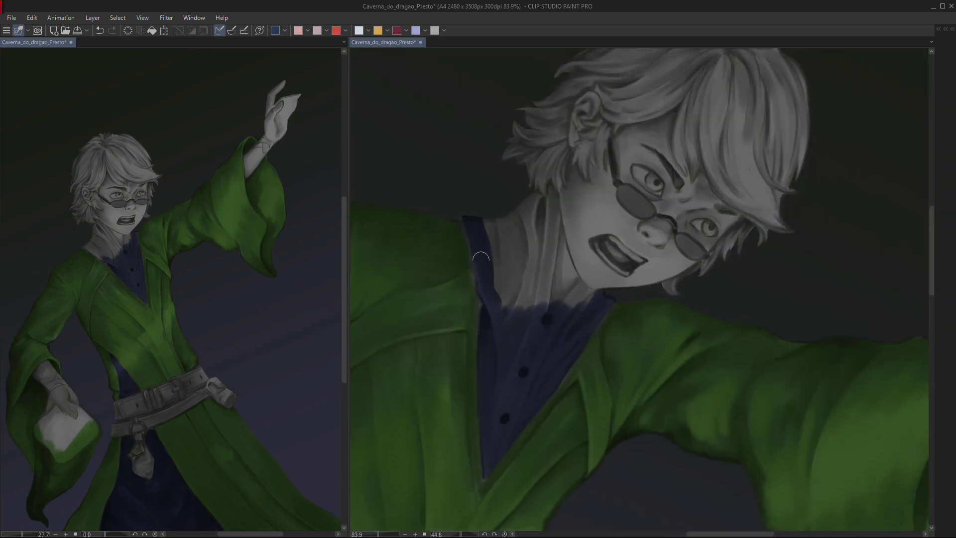
Extend the navy blue over the tunic's high collar and the inner sleeves at both wrists.
{"action": "left_click_drag", "start_coordinate": [578, 259], "coordinate": [592, 299]}
{"action": "mouse_move", "coordinate": [662, 209]}
{"action": "left_mouse_down"}
{"action": "mouse_move", "coordinate": [702, 278]}
{"action": "mouse_move", "coordinate": [471, 371]}
{"action": "mouse_move", "coordinate": [497, 219]}
{"action": "mouse_move", "coordinate": [527, 259]}
{"action": "mouse_move", "coordinate": [498, 279]}
{"action": "mouse_move", "coordinate": [662, 196]}
{"action": "mouse_move", "coordinate": [637, 219]}
{"action": "mouse_move", "coordinate": [603, 209]}
{"action": "mouse_move", "coordinate": [572, 199]}
{"action": "mouse_move", "coordinate": [539, 160]}
{"action": "mouse_move", "coordinate": [597, 224]}
{"action": "mouse_move", "coordinate": [703, 132]}
{"action": "left_mouse_up"}
{"action": "scroll", "coordinate": [539, 159], "scroll_direction": "down", "scroll_amount": 3}
{"action": "mouse_move", "coordinate": [579, 185]}
{"action": "left_mouse_down"}
{"action": "mouse_move", "coordinate": [613, 165]}
{"action": "mouse_move", "coordinate": [612, 219]}
{"action": "mouse_move", "coordinate": [594, 239]}
{"action": "left_mouse_up"}
{"action": "mouse_move", "coordinate": [642, 160]}
{"action": "left_mouse_down"}
{"action": "mouse_move", "coordinate": [529, 236]}
{"action": "mouse_move", "coordinate": [623, 189]}
{"action": "left_mouse_up"}
Colour the hair reddish brown and the face in skin tones with a dark red mouth interior.
{"action": "mouse_move", "coordinate": [497, 160]}
{"action": "left_mouse_down"}
{"action": "mouse_move", "coordinate": [561, 143]}
{"action": "mouse_move", "coordinate": [543, 199]}
{"action": "left_mouse_up"}
{"action": "left_click_drag", "start_coordinate": [448, 219], "coordinate": [458, 278]}
{"action": "scroll", "coordinate": [455, 236], "scroll_direction": "up", "scroll_amount": 3}
{"action": "left_click_drag", "start_coordinate": [647, 224], "coordinate": [540, 302]}
{"action": "mouse_move", "coordinate": [593, 359]}
{"action": "left_mouse_down"}
{"action": "mouse_move", "coordinate": [617, 333]}
{"action": "mouse_move", "coordinate": [613, 349]}
{"action": "left_mouse_up"}
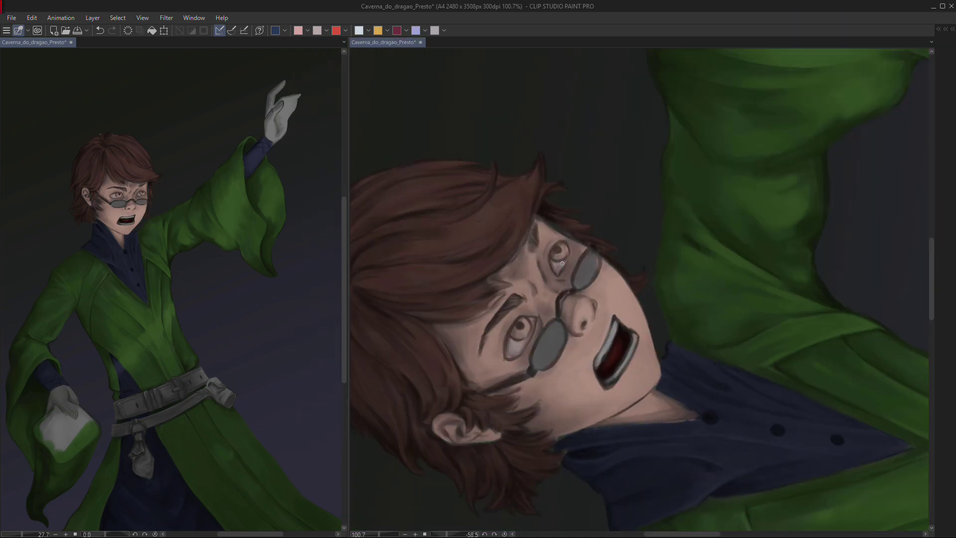
Colour both hands in skin tones and paint the irises and eyebrows dark brown.
{"action": "scroll", "coordinate": [522, 321], "scroll_direction": "down", "scroll_amount": 3}
{"action": "left_click_drag", "start_coordinate": [522, 321], "coordinate": [572, 424]}
{"action": "left_click_drag", "start_coordinate": [547, 348], "coordinate": [523, 322]}
{"action": "left_click_drag", "start_coordinate": [672, 348], "coordinate": [725, 214]}
{"action": "left_click_drag", "start_coordinate": [501, 317], "coordinate": [590, 195]}
{"action": "left_click_drag", "start_coordinate": [481, 283], "coordinate": [497, 372]}
{"action": "left_click_drag", "start_coordinate": [550, 285], "coordinate": [529, 259]}
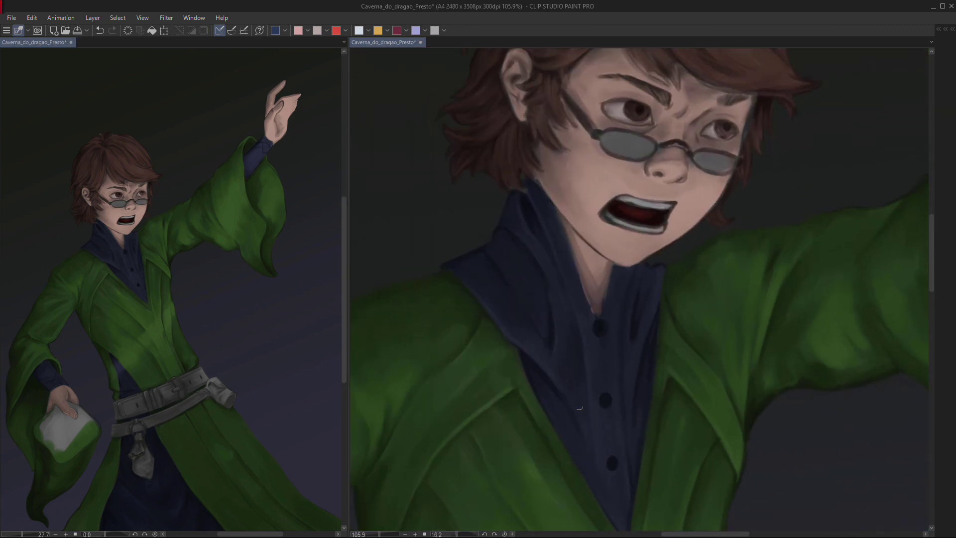
Refine the tunic collar's folds and the shadows along the jaw and neck opening.
{"action": "left_click_drag", "start_coordinate": [552, 252], "coordinate": [655, 381]}
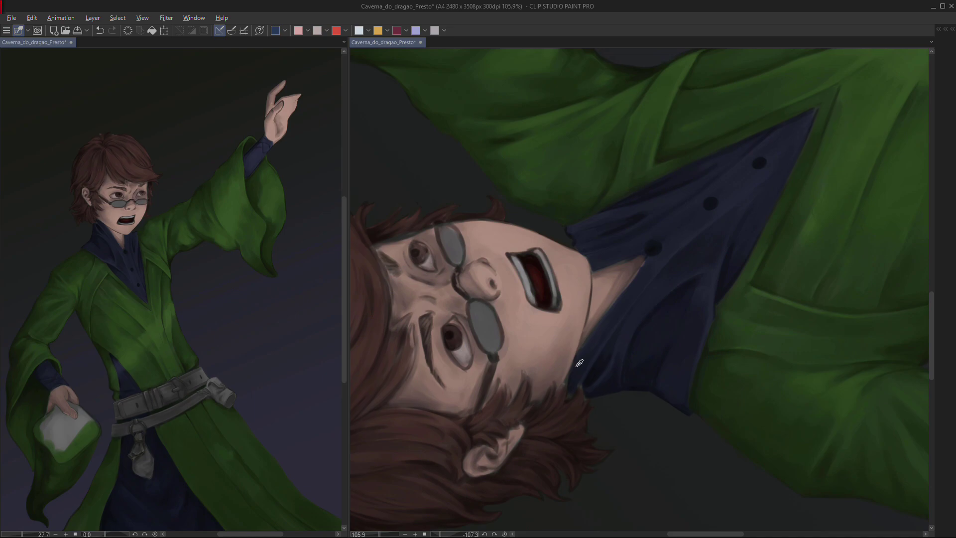
{"action": "left_click_drag", "start_coordinate": [592, 389], "coordinate": [590, 247]}
{"action": "left_click_drag", "start_coordinate": [657, 438], "coordinate": [492, 323]}
{"action": "left_click_drag", "start_coordinate": [546, 195], "coordinate": [572, 221]}
{"action": "left_click_drag", "start_coordinate": [489, 294], "coordinate": [330, 106]}
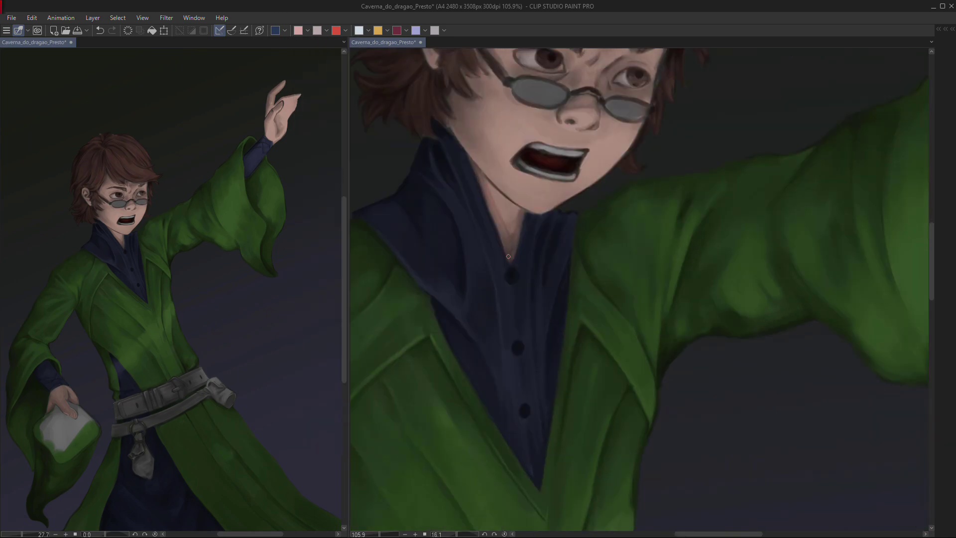
{"action": "left_click_drag", "start_coordinate": [515, 244], "coordinate": [446, 246]}
{"action": "left_click_drag", "start_coordinate": [538, 177], "coordinate": [624, 413]}
Add rosy tones around the eyes, nose and cheeks using skin swatches R:169 G:121 B:115 and R:163 G:98 B:102.
{"action": "left_click", "coordinate": [307, 31]}
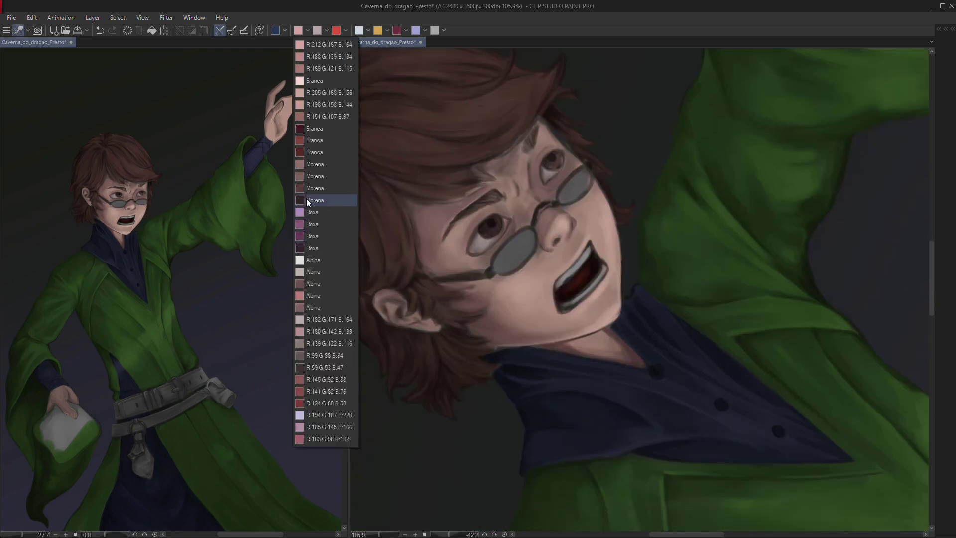
{"action": "left_click", "coordinate": [351, 70]}
{"action": "left_click_drag", "start_coordinate": [531, 129], "coordinate": [651, 197]}
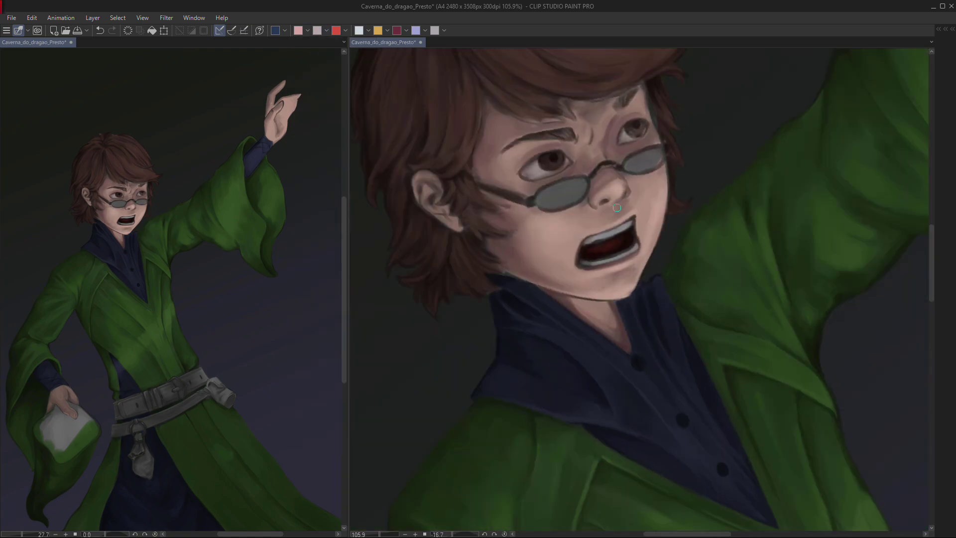
{"action": "left_click_drag", "start_coordinate": [597, 213], "coordinate": [557, 219]}
{"action": "left_click", "coordinate": [308, 30]}
{"action": "left_click", "coordinate": [299, 438]}
{"action": "left_click_drag", "start_coordinate": [546, 152], "coordinate": [758, 173]}
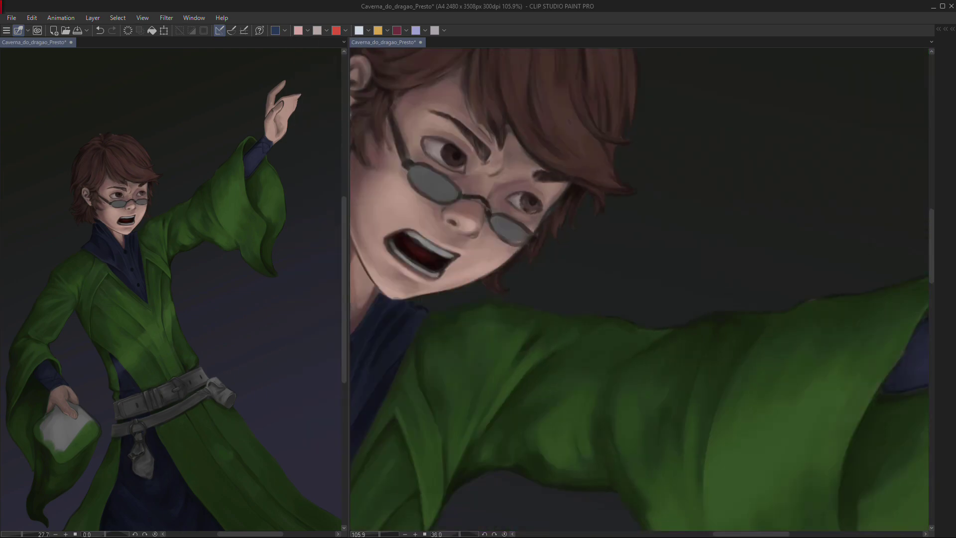
Refine the hair's brown strands and dark partings from the crown to the fringe and around the ear.
{"action": "left_click_drag", "start_coordinate": [475, 47], "coordinate": [483, 132]}
{"action": "left_click_drag", "start_coordinate": [484, 202], "coordinate": [569, 245]}
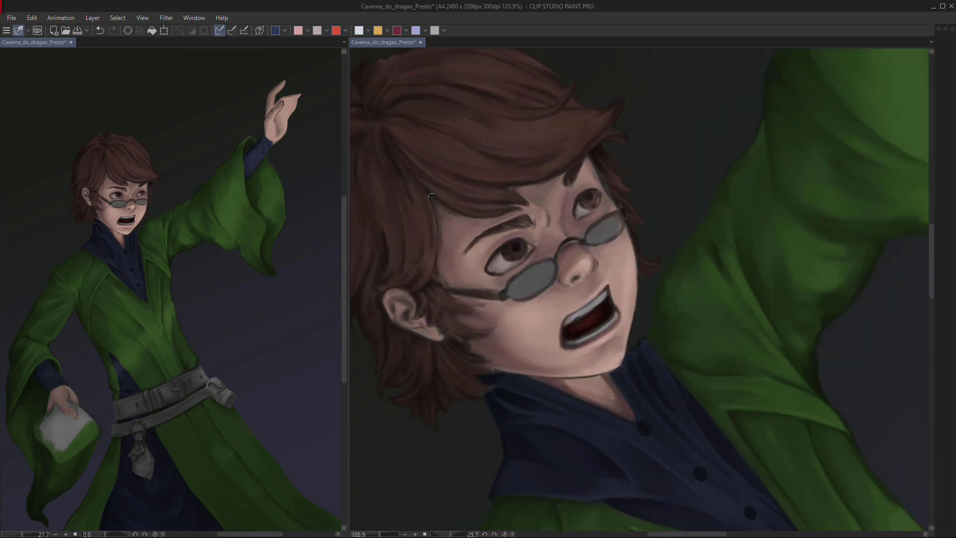
{"action": "left_click_drag", "start_coordinate": [431, 196], "coordinate": [516, 148]}
{"action": "left_click_drag", "start_coordinate": [488, 234], "coordinate": [526, 145]}
{"action": "left_click_drag", "start_coordinate": [523, 91], "coordinate": [516, 277]}
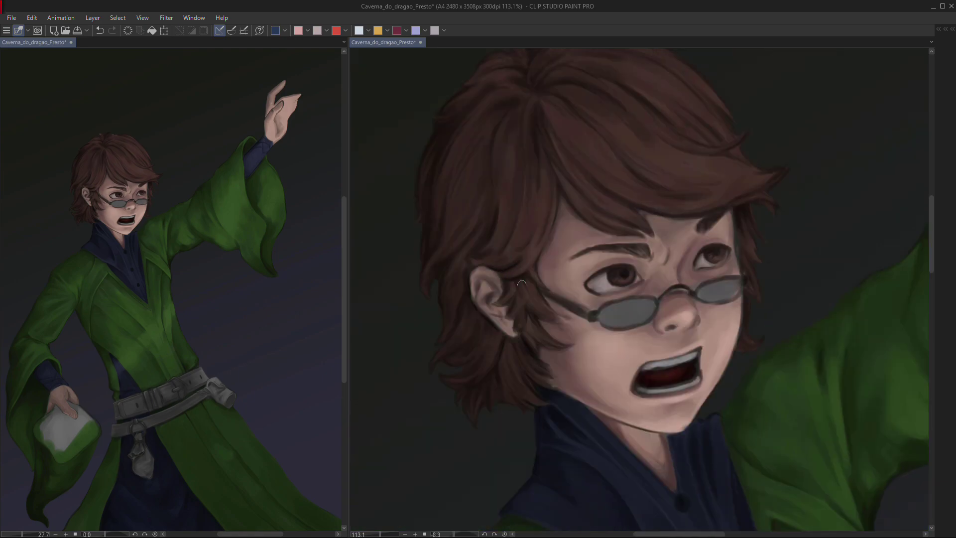
{"action": "left_click_drag", "start_coordinate": [449, 294], "coordinate": [789, 130]}
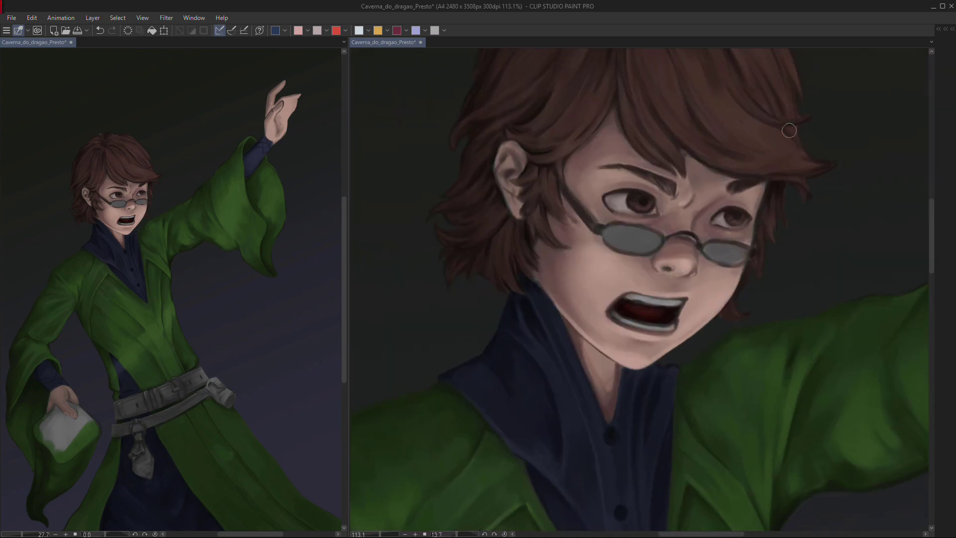
Paint pale reflections on both lenses of the glasses, undoing one stray stroke.
{"action": "left_click_drag", "start_coordinate": [709, 195], "coordinate": [480, 315]}
{"action": "mouse_move", "coordinate": [506, 344]}
{"action": "left_mouse_down"}
{"action": "mouse_move", "coordinate": [655, 252]}
{"action": "mouse_move", "coordinate": [660, 275]}
{"action": "mouse_move", "coordinate": [662, 248]}
{"action": "left_mouse_up"}
{"action": "key", "text": "ctrl+z"}
{"action": "left_click_drag", "start_coordinate": [596, 339], "coordinate": [552, 277]}
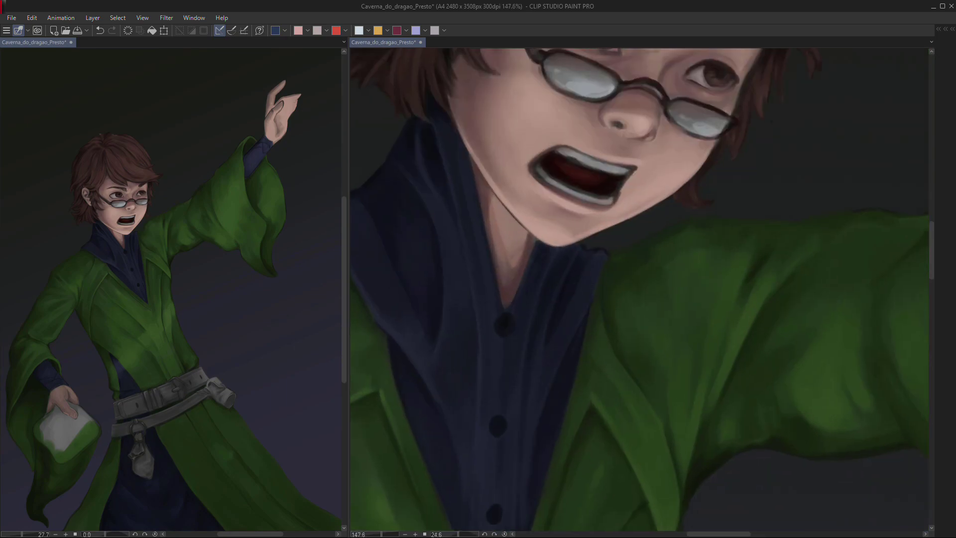
Touch up the tunic collar's folds and the hair strands near the crown.
{"action": "scroll", "coordinate": [639, 289], "scroll_direction": "down", "scroll_amount": 3}
{"action": "left_click_drag", "start_coordinate": [616, 215], "coordinate": [587, 249]}
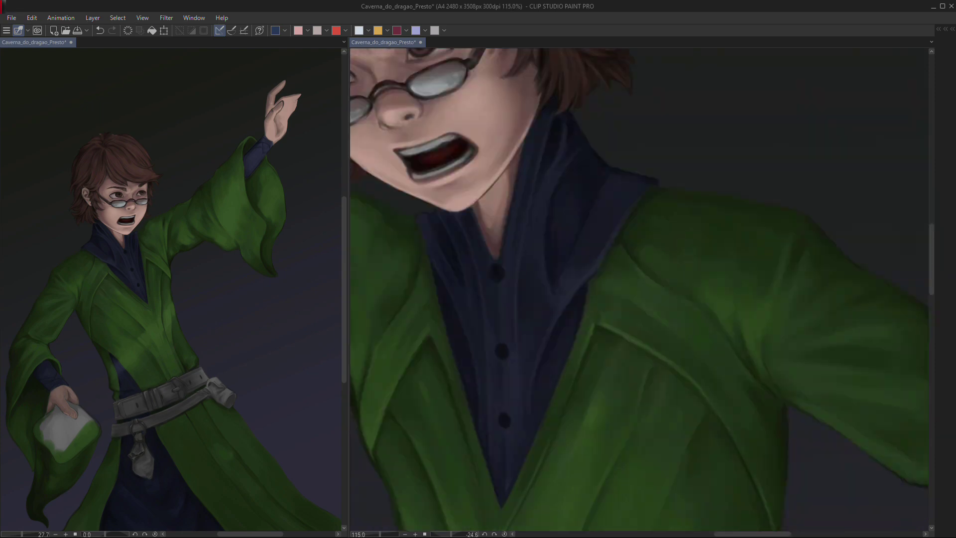
{"action": "left_click_drag", "start_coordinate": [498, 229], "coordinate": [647, 239]}
{"action": "left_click_drag", "start_coordinate": [637, 316], "coordinate": [479, 152]}
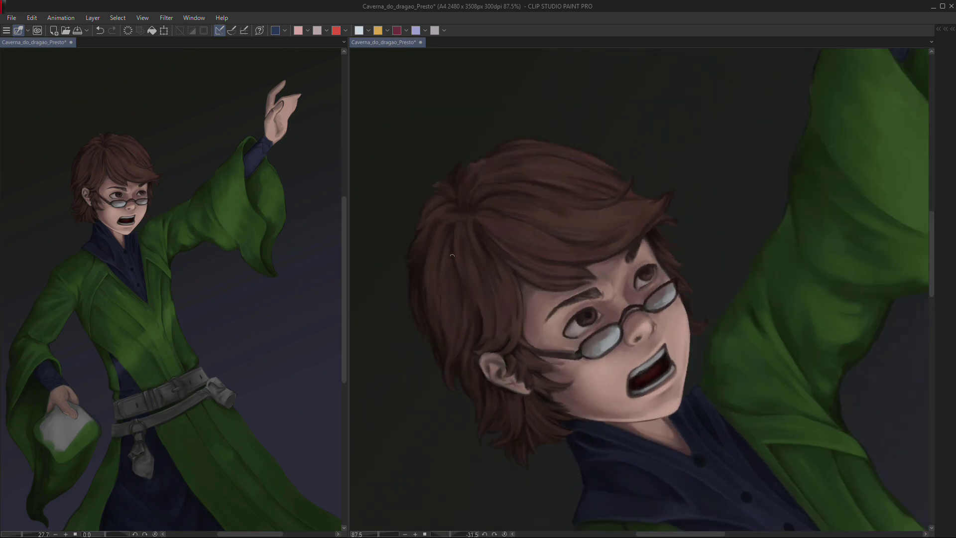
{"action": "left_click_drag", "start_coordinate": [452, 255], "coordinate": [459, 228]}
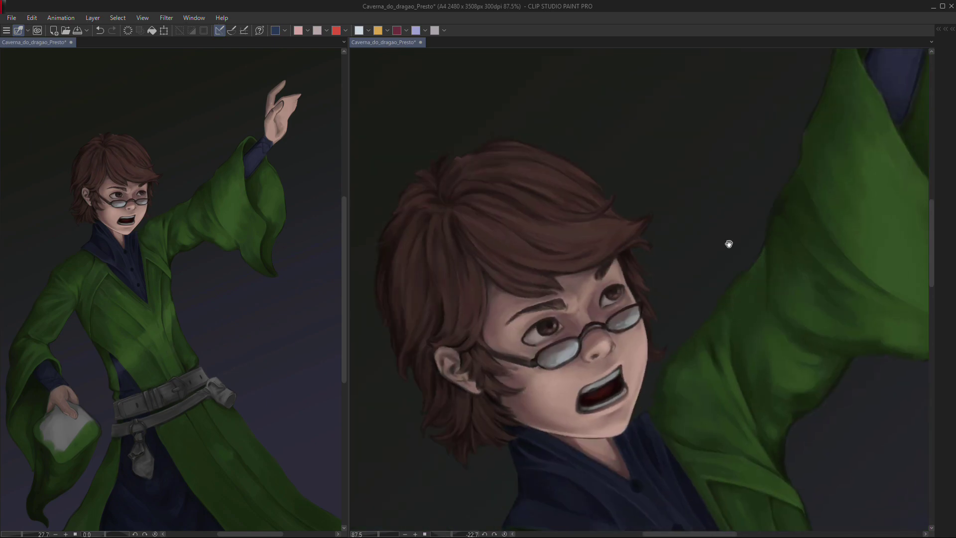
Paint mottled white and grey-green texture over the pale opening of the hat in the lowered hand.
{"action": "left_click_drag", "start_coordinate": [498, 448], "coordinate": [502, 209]}
{"action": "left_click_drag", "start_coordinate": [522, 423], "coordinate": [528, 279]}
{"action": "left_click_drag", "start_coordinate": [527, 378], "coordinate": [541, 343]}
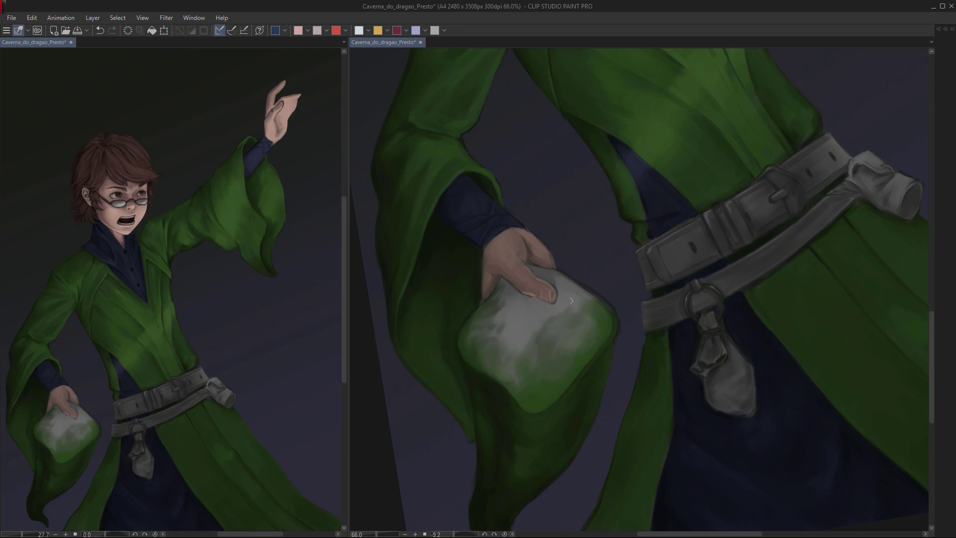
Paint warm orange light on the fingers holding the hat and a yellow-green glow across the robe's midriff.
{"action": "left_click_drag", "start_coordinate": [587, 302], "coordinate": [517, 219]}
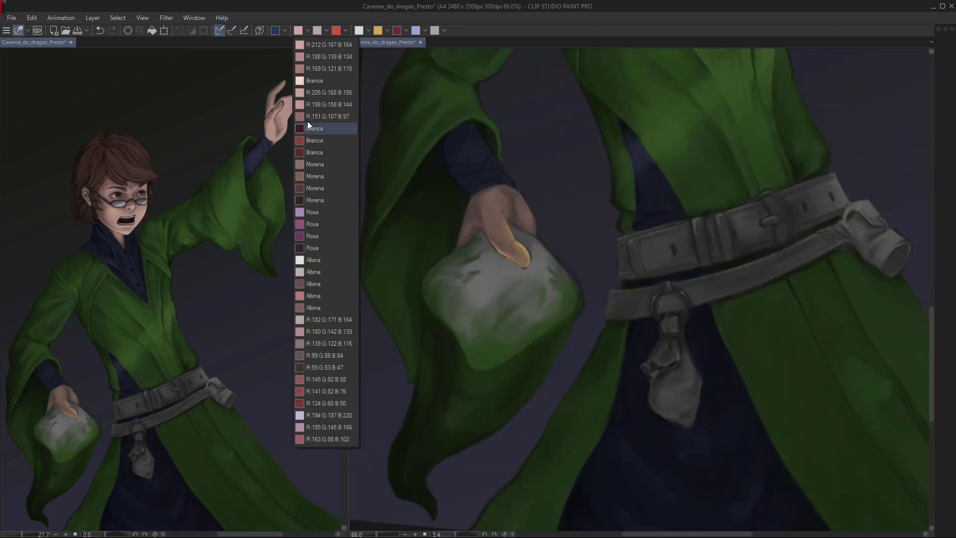
{"action": "key", "text": "F7"}
{"action": "key", "text": "F7"}
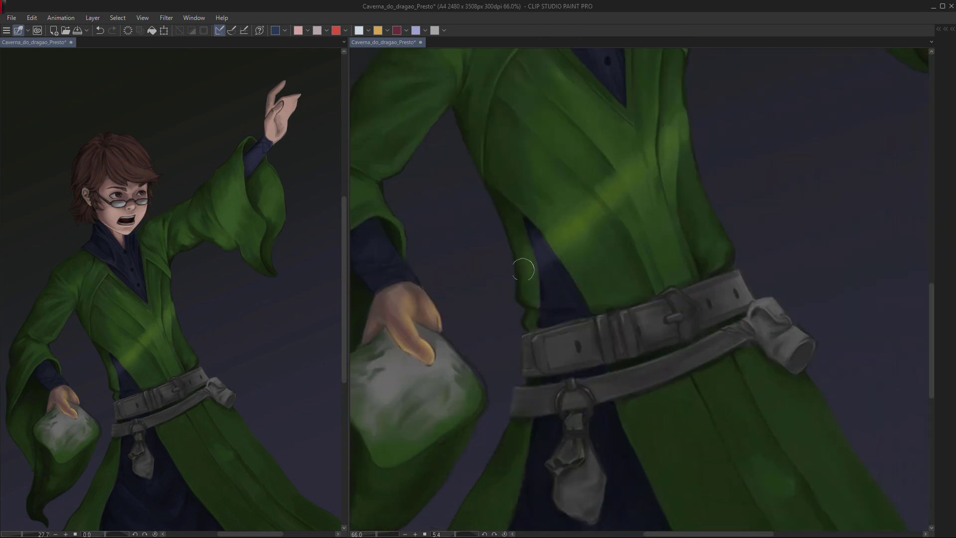
Paint warm yellow light over the hat's opening and fingers, and spread the yellow-green glow across the robe's midriff folds.
{"action": "left_click_drag", "start_coordinate": [417, 409], "coordinate": [512, 380]}
{"action": "mouse_move", "coordinate": [518, 344]}
{"action": "left_mouse_down"}
{"action": "mouse_move", "coordinate": [537, 299]}
{"action": "mouse_move", "coordinate": [553, 288]}
{"action": "left_mouse_up"}
{"action": "scroll", "coordinate": [554, 288], "scroll_direction": "down", "scroll_amount": 1}
{"action": "left_click_drag", "start_coordinate": [653, 275], "coordinate": [669, 295]}
{"action": "left_click_drag", "start_coordinate": [590, 184], "coordinate": [610, 231]}
{"action": "scroll", "coordinate": [511, 262], "scroll_direction": "up", "scroll_amount": 1}
{"action": "left_click_drag", "start_coordinate": [671, 237], "coordinate": [693, 196]}
{"action": "scroll", "coordinate": [687, 276], "scroll_direction": "down", "scroll_amount": 2}
{"action": "left_click_drag", "start_coordinate": [703, 314], "coordinate": [582, 451]}
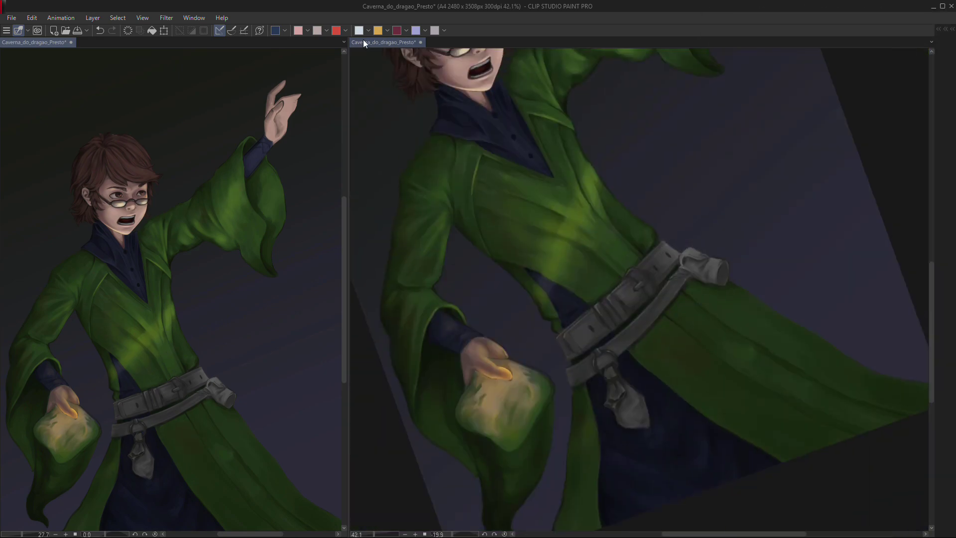
Colour the upper belt dark brown and the lower belt dark green, with light grey metal fittings and a gold ring clip.
{"action": "scroll", "coordinate": [639, 268], "scroll_direction": "up", "scroll_amount": 3}
{"action": "mouse_move", "coordinate": [528, 408]}
{"action": "left_mouse_down"}
{"action": "mouse_move", "coordinate": [578, 319]}
{"action": "mouse_move", "coordinate": [592, 258]}
{"action": "left_mouse_up"}
{"action": "scroll", "coordinate": [647, 248], "scroll_direction": "up", "scroll_amount": 3}
{"action": "left_click_drag", "start_coordinate": [647, 249], "coordinate": [612, 342]}
{"action": "scroll", "coordinate": [622, 383], "scroll_direction": "down", "scroll_amount": 2}
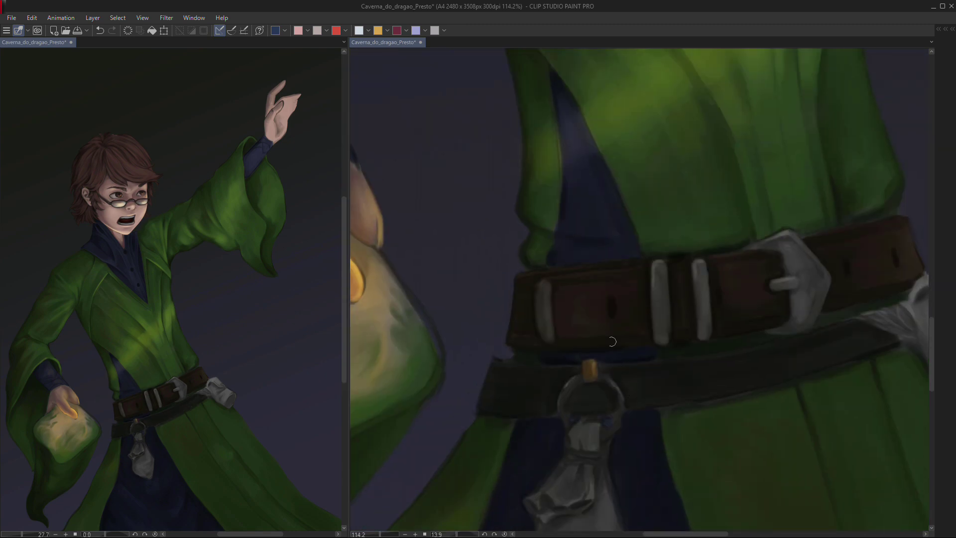
Colour the hanging ring gold and both belt pouches dark red, undoing one stray stroke.
{"action": "left_click_drag", "start_coordinate": [611, 420], "coordinate": [575, 312]}
{"action": "left_click_drag", "start_coordinate": [670, 348], "coordinate": [643, 251]}
{"action": "key", "text": "ctrl+z"}
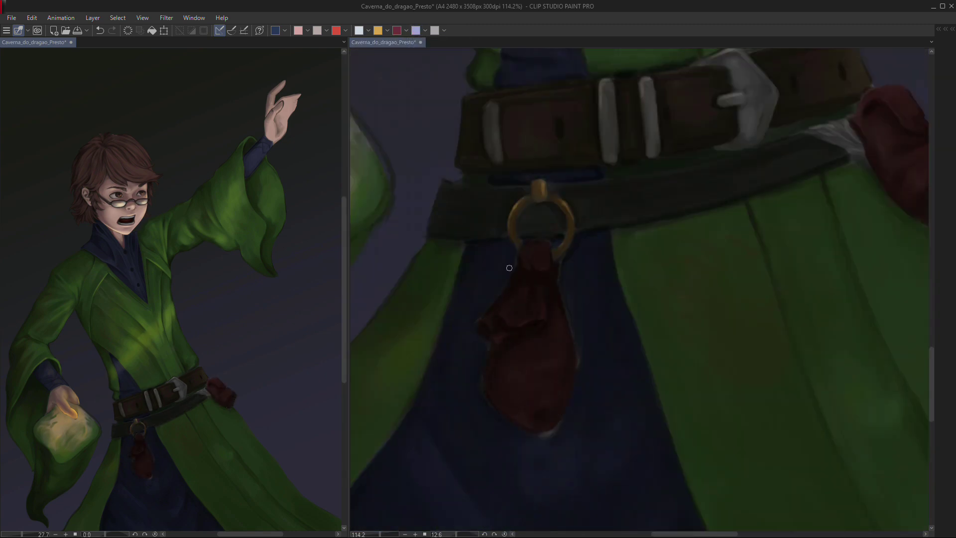
{"action": "scroll", "coordinate": [473, 345], "scroll_direction": "down", "scroll_amount": 2}
{"action": "scroll", "coordinate": [454, 352], "scroll_direction": "up", "scroll_amount": 1}
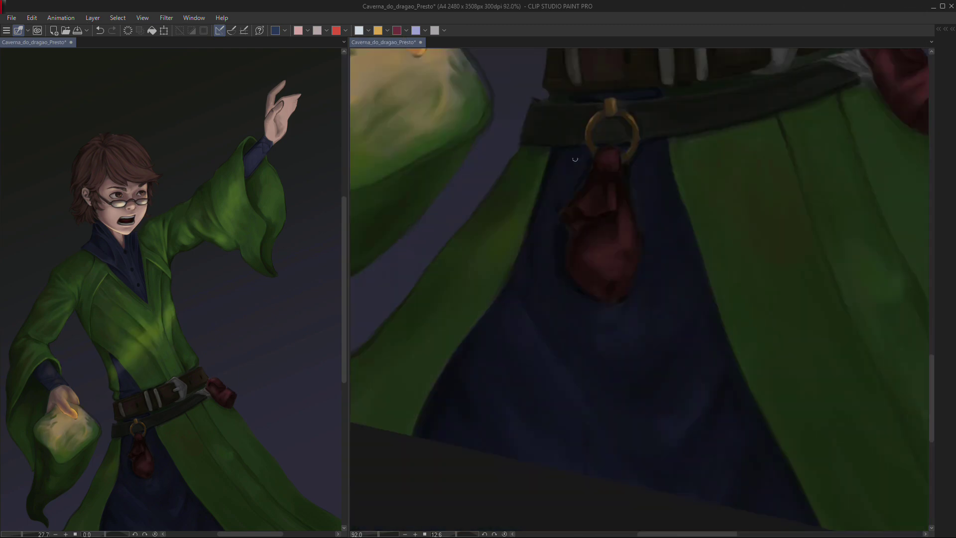
Model the red pouches with lighter highlights and shade the folds of the robe's skirt and navy tunic.
{"action": "mouse_move", "coordinate": [612, 209]}
{"action": "left_mouse_down"}
{"action": "mouse_move", "coordinate": [567, 239]}
{"action": "mouse_move", "coordinate": [568, 259]}
{"action": "mouse_move", "coordinate": [622, 332]}
{"action": "left_mouse_up"}
{"action": "left_click_drag", "start_coordinate": [509, 398], "coordinate": [494, 320]}
{"action": "mouse_move", "coordinate": [548, 298]}
{"action": "left_mouse_down"}
{"action": "mouse_move", "coordinate": [513, 274]}
{"action": "mouse_move", "coordinate": [460, 194]}
{"action": "mouse_move", "coordinate": [550, 298]}
{"action": "left_mouse_up"}
{"action": "mouse_move", "coordinate": [818, 216]}
{"action": "scroll", "coordinate": [554, 316], "scroll_direction": "down", "scroll_amount": 2}
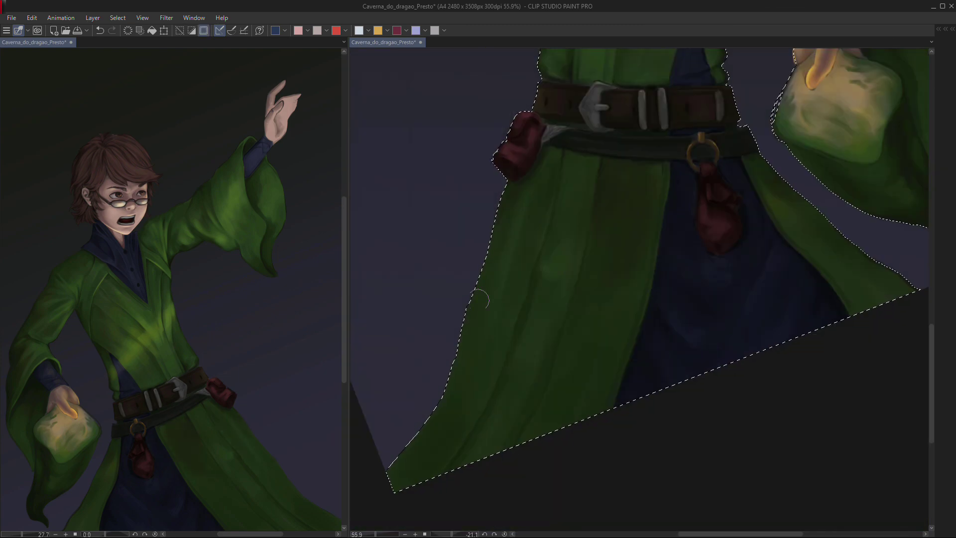
Refine the gold ring's highlights and the hanging pouch's folds, adding a dark tie around its neck.
{"action": "key", "text": "ctrl+alt+0"}
{"action": "left_click_drag", "start_coordinate": [595, 122], "coordinate": [629, 262]}
{"action": "left_click_drag", "start_coordinate": [661, 290], "coordinate": [571, 362]}
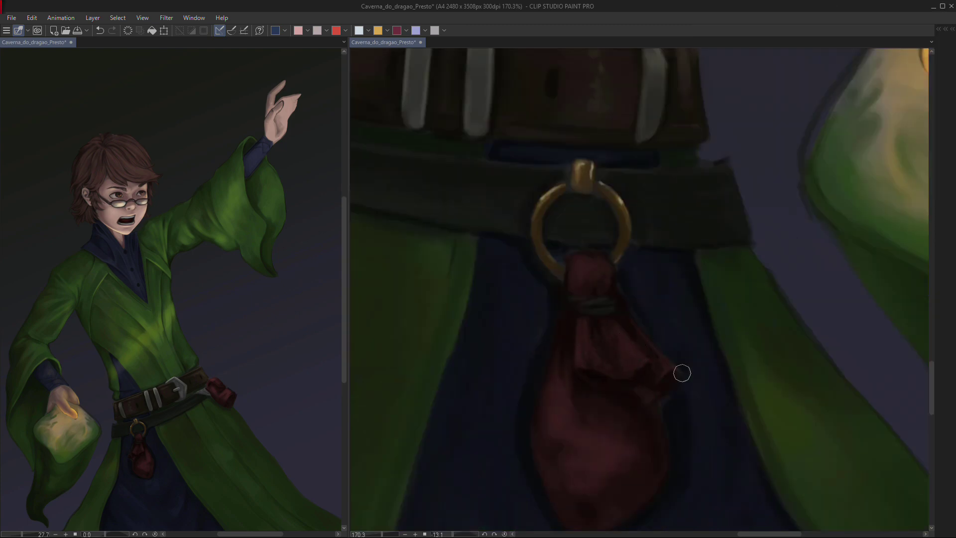
{"action": "scroll", "coordinate": [642, 353], "scroll_direction": "down", "scroll_amount": 3}
{"action": "left_click_drag", "start_coordinate": [577, 417], "coordinate": [623, 224]}
{"action": "left_click_drag", "start_coordinate": [444, 275], "coordinate": [460, 223]}
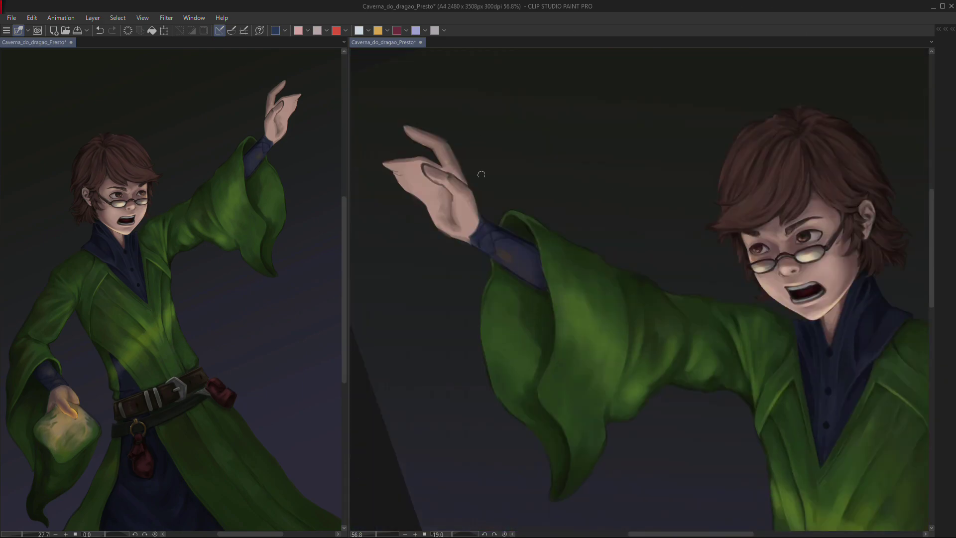
Paint a translucent golden stream of magic curving from the hat to the raised sleeve, with light rays bursting around the hat.
{"action": "key", "text": "ctrl+0"}
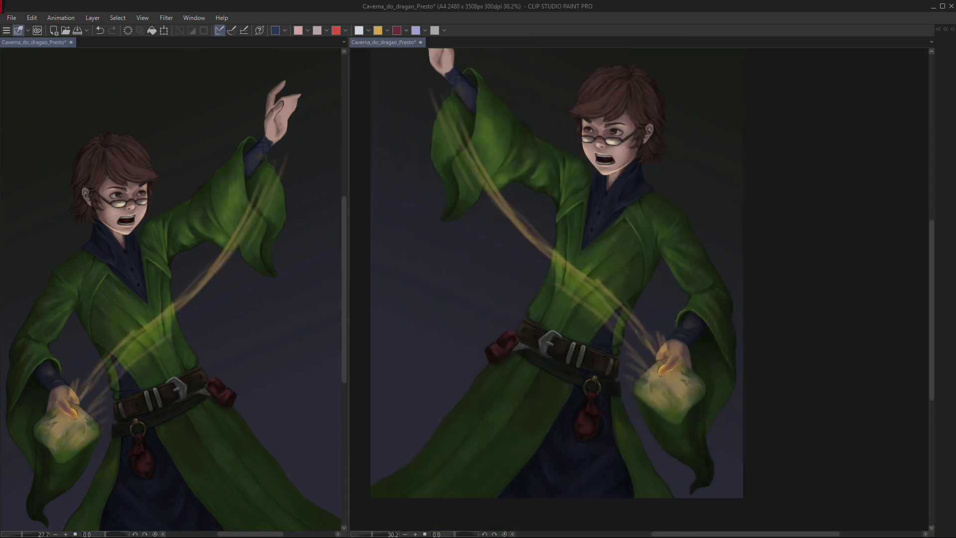
{"action": "left_click_drag", "start_coordinate": [702, 349], "coordinate": [709, 370]}
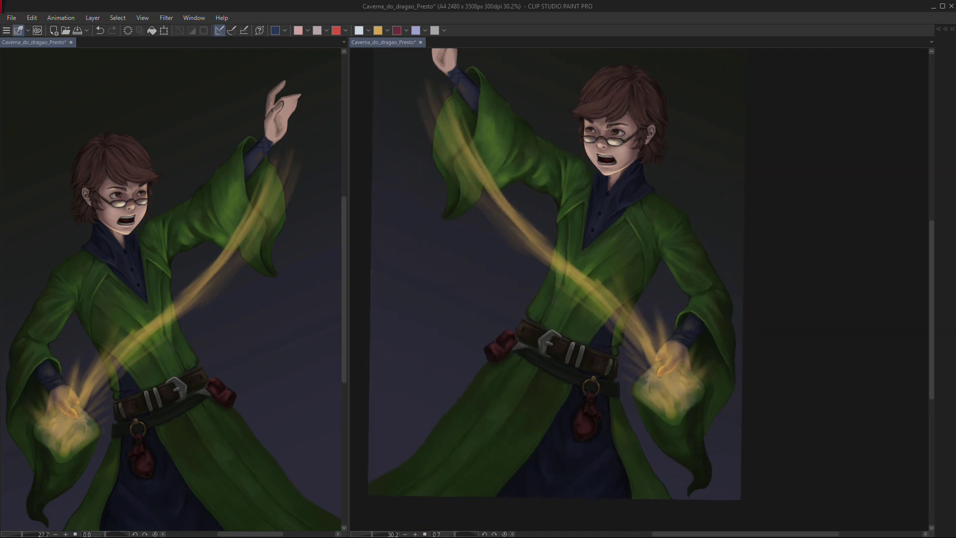
{"action": "left_click_drag", "start_coordinate": [468, 150], "coordinate": [488, 195]}
{"action": "left_click_drag", "start_coordinate": [451, 161], "coordinate": [471, 209]}
{"action": "left_click_drag", "start_coordinate": [512, 261], "coordinate": [625, 349]}
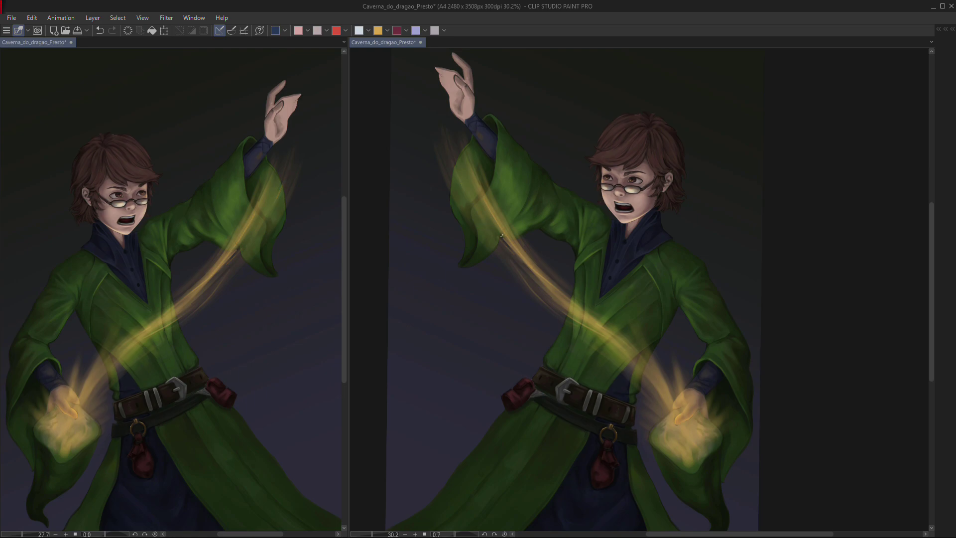
Paint orange strings between the side pouch and the belt.
{"action": "scroll", "coordinate": [559, 338], "scroll_direction": "up", "scroll_amount": 6}
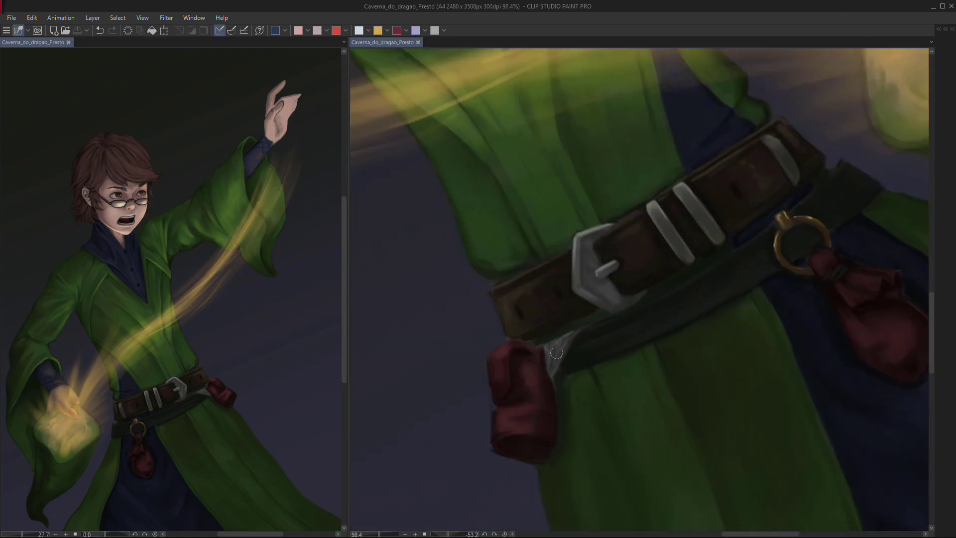
{"action": "scroll", "coordinate": [545, 362], "scroll_direction": "up", "scroll_amount": 3}
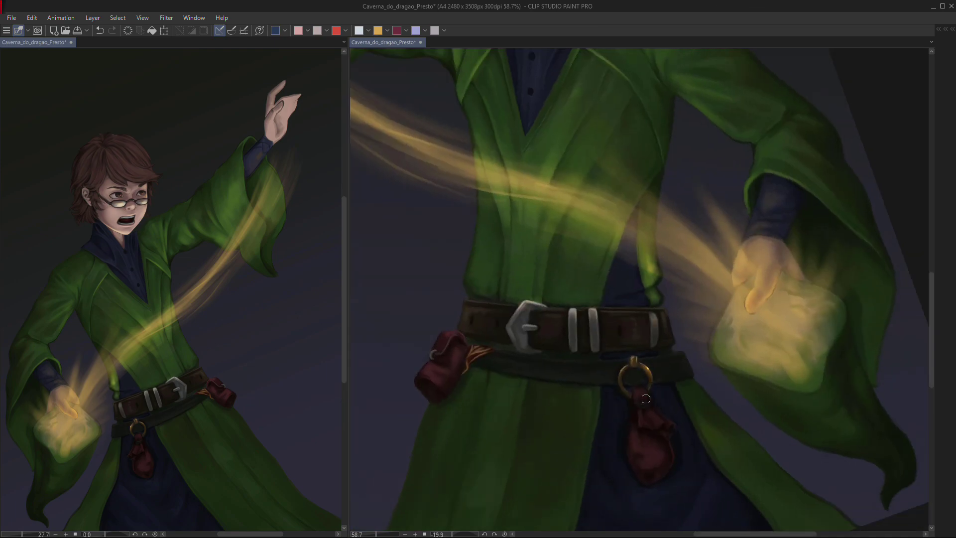
Intensify the magic stream with bright yellow glow across the robe's midriff, along the arc and over the hat.
{"action": "mouse_move", "coordinate": [595, 219]}
{"action": "left_mouse_down"}
{"action": "mouse_move", "coordinate": [757, 295]}
{"action": "mouse_move", "coordinate": [593, 217]}
{"action": "left_mouse_up"}
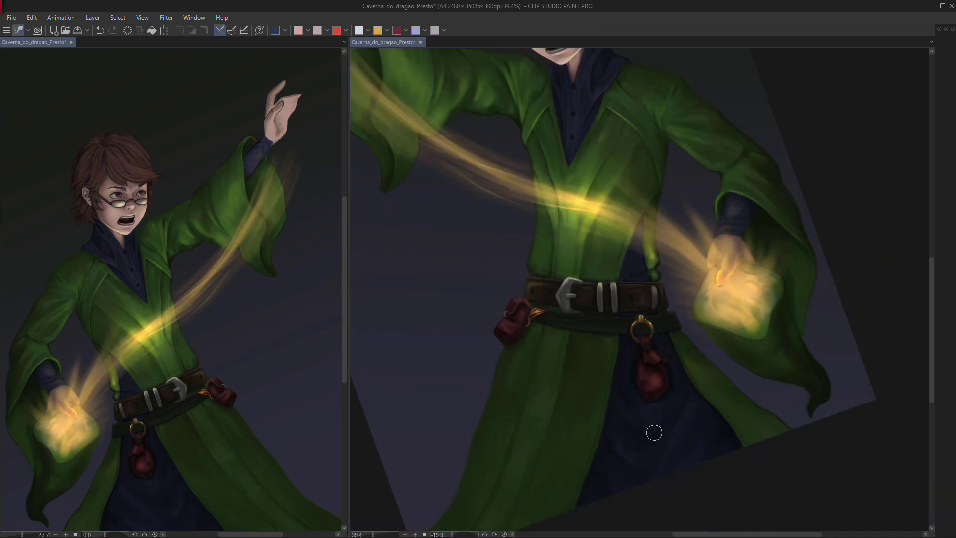
{"action": "scroll", "coordinate": [593, 218], "scroll_direction": "up", "scroll_amount": 3}
{"action": "left_click_drag", "start_coordinate": [568, 178], "coordinate": [643, 244]}
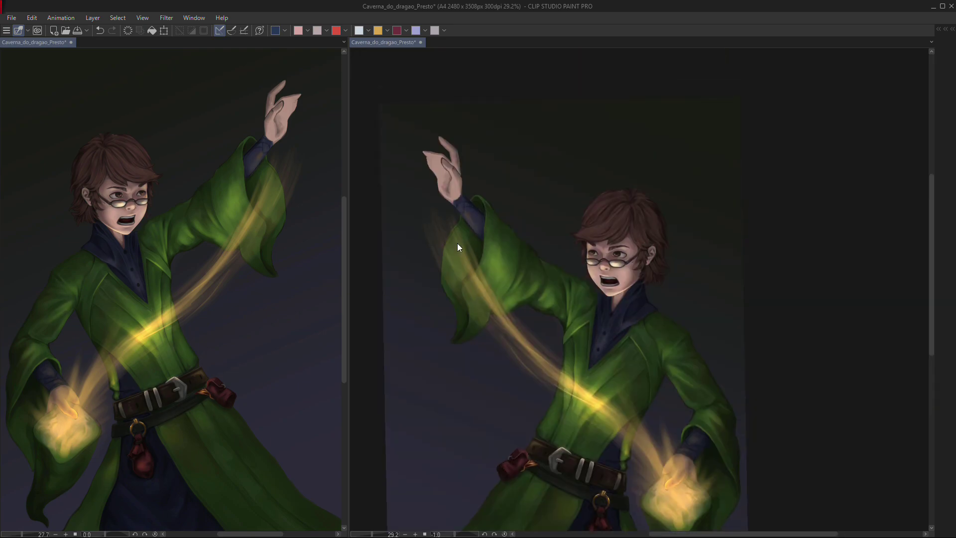
{"action": "left_click_drag", "start_coordinate": [458, 247], "coordinate": [744, 181]}
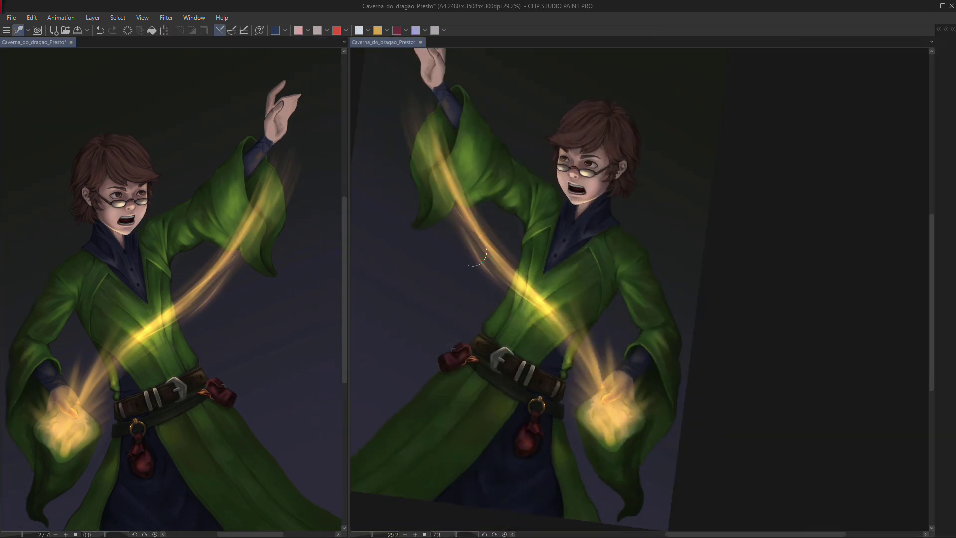
{"action": "left_click_drag", "start_coordinate": [647, 214], "coordinate": [505, 336]}
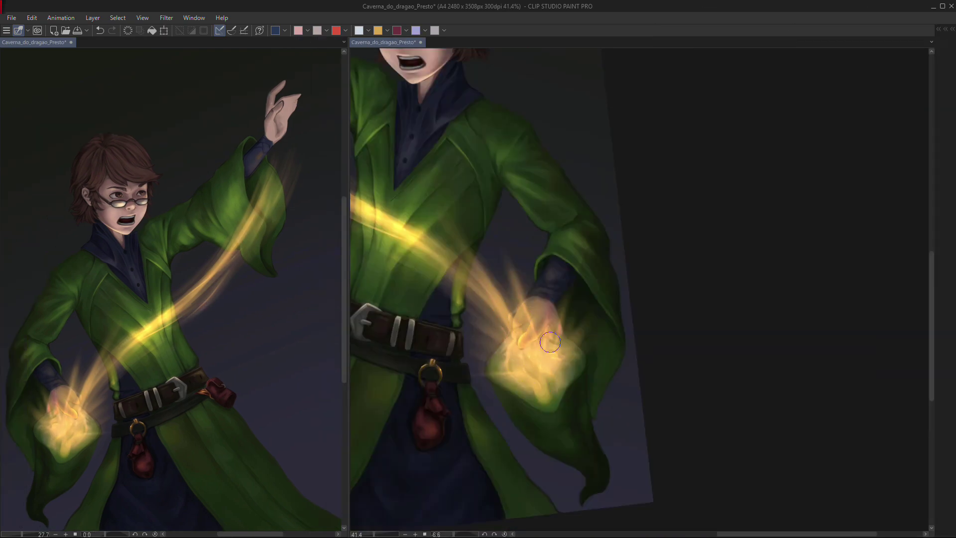
Paint sharp flame-like streaks and small sparks around the glowing hat and along the lower magic stream.
{"action": "left_click_drag", "start_coordinate": [682, 228], "coordinate": [509, 285]}
{"action": "scroll", "coordinate": [476, 413], "scroll_direction": "down", "scroll_amount": 3}
{"action": "left_click_drag", "start_coordinate": [514, 398], "coordinate": [620, 313]}
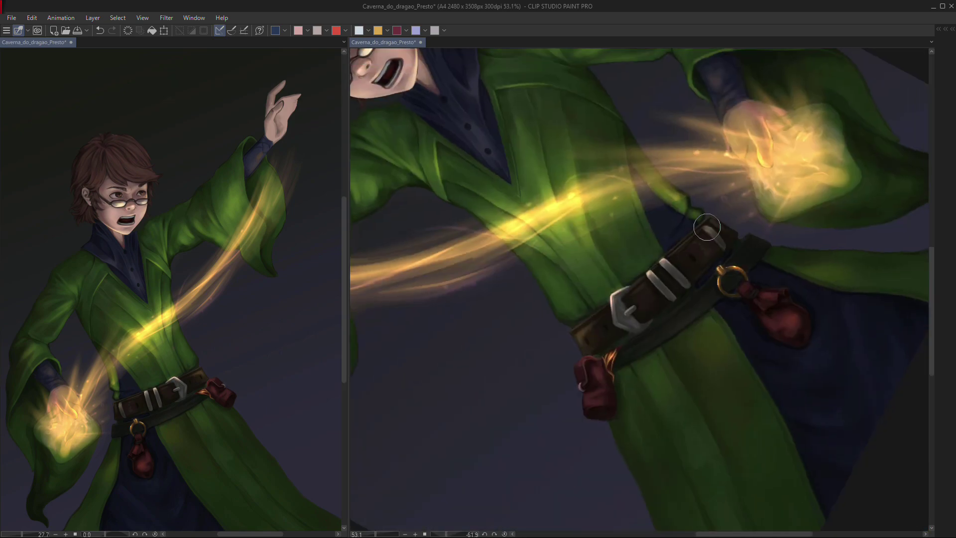
{"action": "left_click_drag", "start_coordinate": [707, 120], "coordinate": [645, 176]}
{"action": "left_click_drag", "start_coordinate": [497, 487], "coordinate": [672, 247]}
{"action": "left_click_drag", "start_coordinate": [533, 367], "coordinate": [525, 402]}
{"action": "left_click_drag", "start_coordinate": [572, 374], "coordinate": [567, 386]}
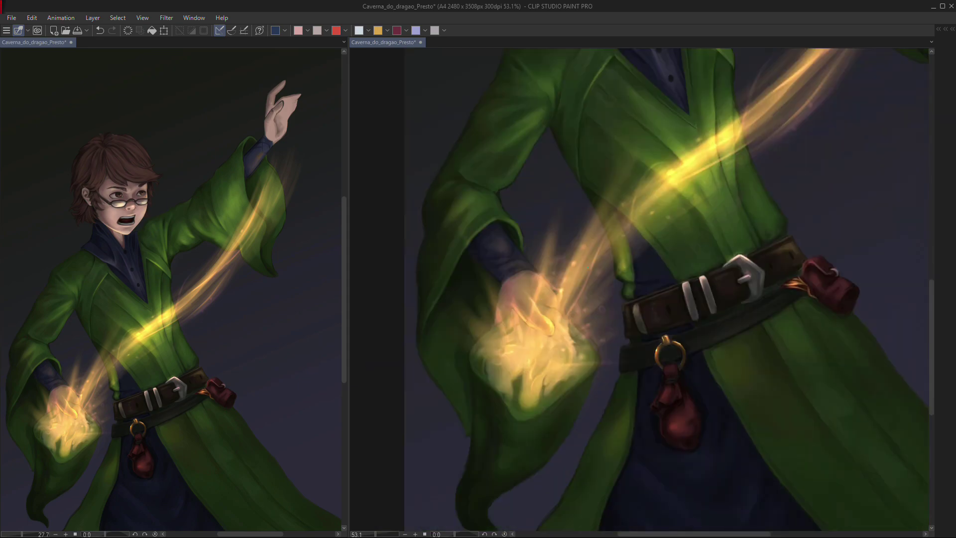
Block in a chicken held by the raised hand, with a whitish head, open beak, yellow body and two feet.
{"action": "left_click_drag", "start_coordinate": [628, 195], "coordinate": [513, 324]}
{"action": "scroll", "coordinate": [513, 323], "scroll_direction": "down", "scroll_amount": 2}
{"action": "mouse_move", "coordinate": [685, 166]}
{"action": "left_mouse_down"}
{"action": "mouse_move", "coordinate": [675, 251]}
{"action": "mouse_move", "coordinate": [672, 209]}
{"action": "mouse_move", "coordinate": [689, 157]}
{"action": "mouse_move", "coordinate": [675, 219]}
{"action": "mouse_move", "coordinate": [675, 168]}
{"action": "left_mouse_up"}
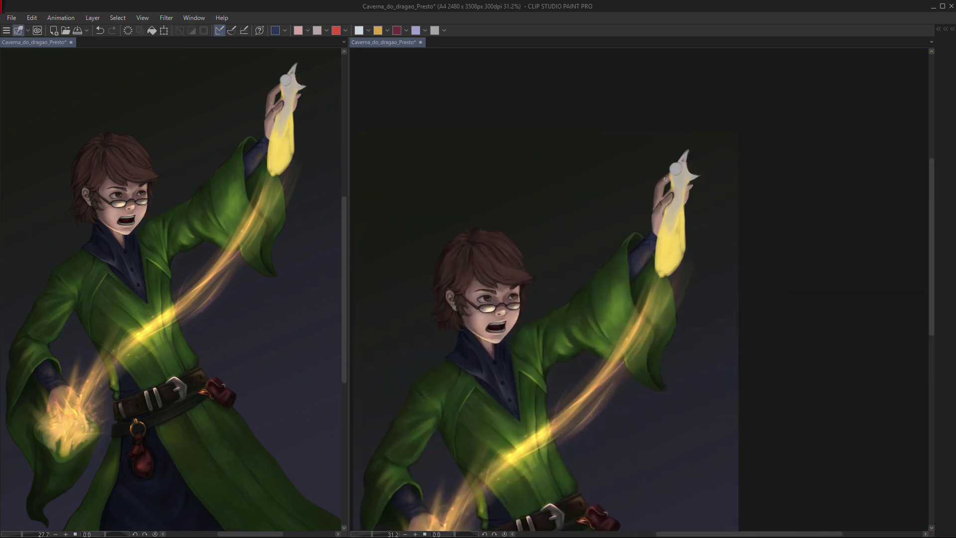
{"action": "mouse_move", "coordinate": [652, 244]}
{"action": "left_mouse_down"}
{"action": "mouse_move", "coordinate": [670, 306]}
{"action": "mouse_move", "coordinate": [652, 227]}
{"action": "left_mouse_up"}
{"action": "scroll", "coordinate": [707, 169], "scroll_direction": "up", "scroll_amount": 2}
{"action": "left_click_drag", "start_coordinate": [697, 174], "coordinate": [678, 130]}
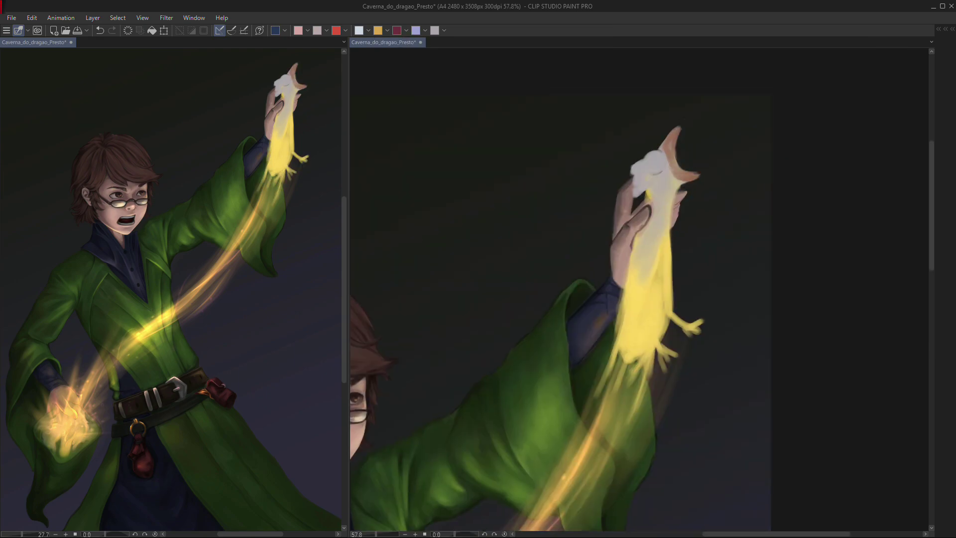
Detail the chicken's head with a round grey-pupilled eye, a dark red comb and a shaded orange-brown beak.
{"action": "mouse_move", "coordinate": [650, 159]}
{"action": "left_mouse_down"}
{"action": "mouse_move", "coordinate": [637, 194]}
{"action": "mouse_move", "coordinate": [675, 224]}
{"action": "left_mouse_up"}
{"action": "left_click_drag", "start_coordinate": [675, 185], "coordinate": [647, 319]}
{"action": "mouse_move", "coordinate": [669, 236]}
{"action": "left_mouse_down"}
{"action": "mouse_move", "coordinate": [657, 362]}
{"action": "mouse_move", "coordinate": [609, 342]}
{"action": "mouse_move", "coordinate": [554, 288]}
{"action": "left_mouse_up"}
{"action": "left_click_drag", "start_coordinate": [681, 165], "coordinate": [514, 247]}
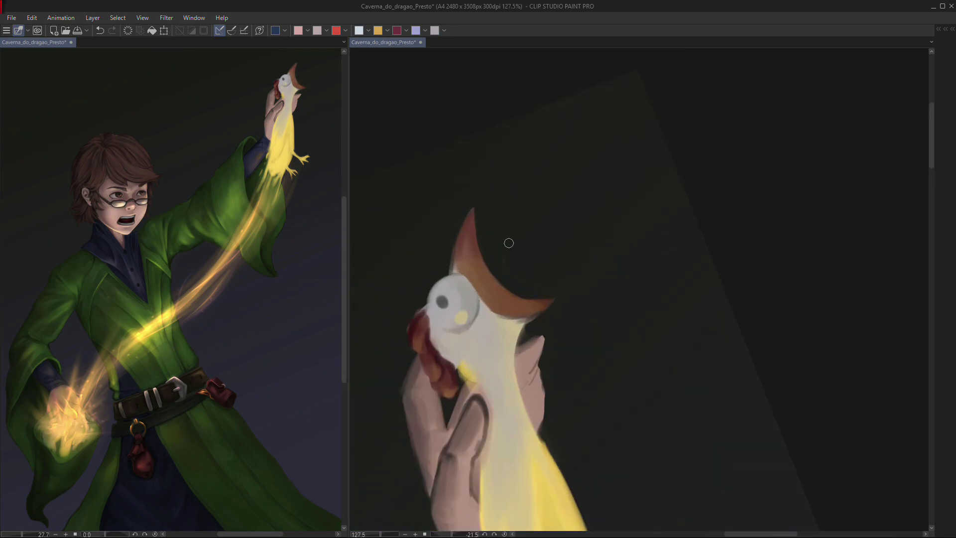
{"action": "left_click_drag", "start_coordinate": [474, 206], "coordinate": [537, 286]}
On the Glow dodge layer named Layer 10, paint warm light on the raised hand and the stream beneath the chicken.
{"action": "left_click", "coordinate": [746, 111]}
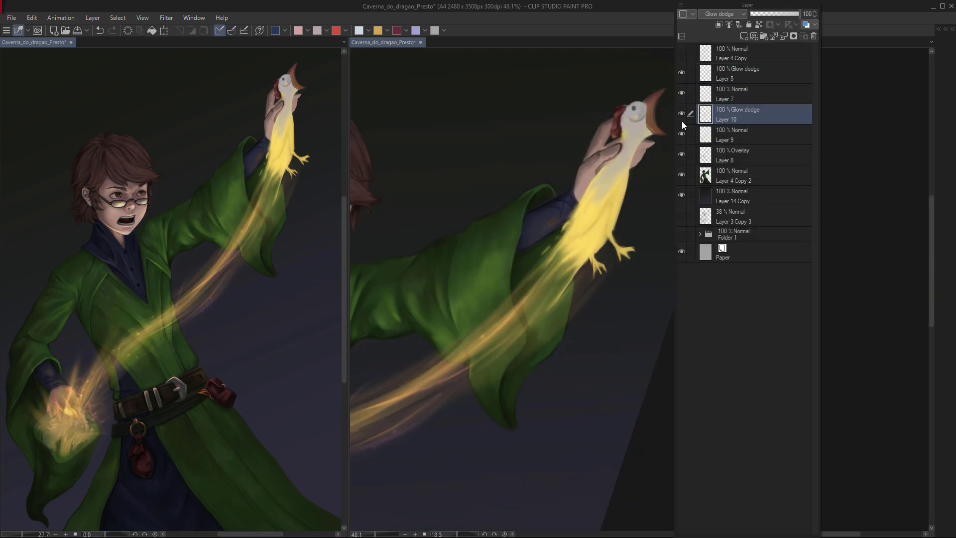
{"action": "left_click_drag", "start_coordinate": [573, 259], "coordinate": [593, 229]}
{"action": "left_click_drag", "start_coordinate": [582, 179], "coordinate": [558, 224]}
{"action": "left_click_drag", "start_coordinate": [550, 162], "coordinate": [572, 182]}
{"action": "left_click_drag", "start_coordinate": [595, 121], "coordinate": [557, 264]}
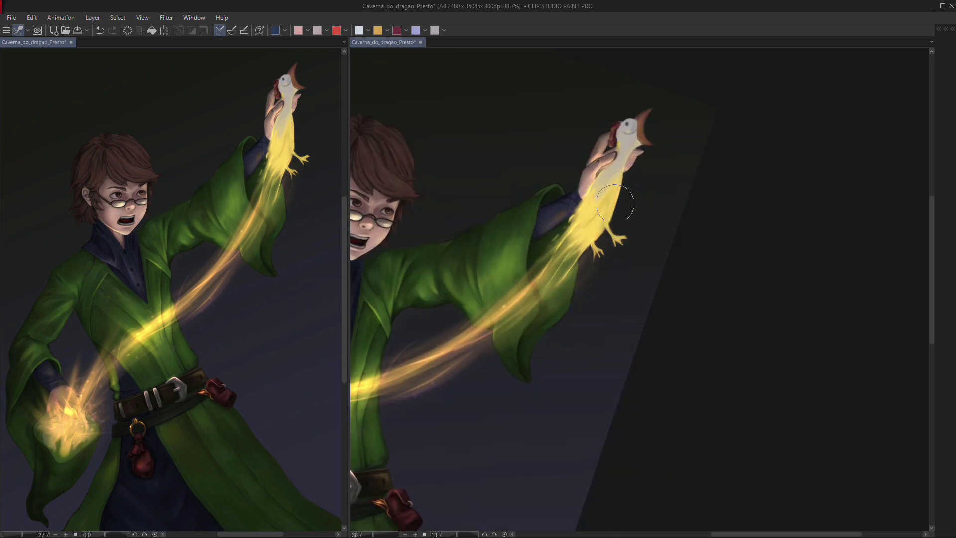